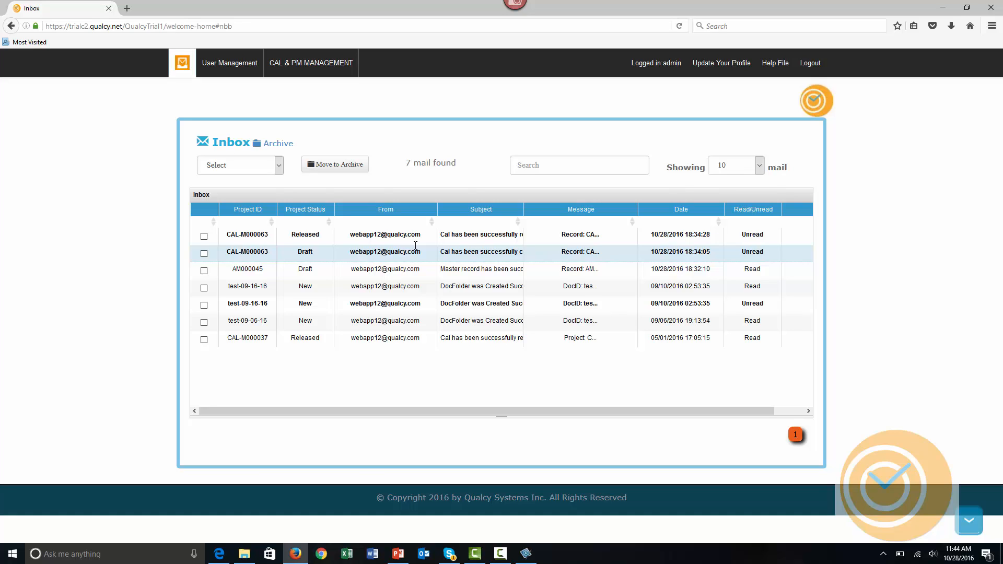
Open the inbox notification for the released record CAL-M000063 and follow its link to the CAL record.
{"action": "left_click", "coordinate": [246, 236]}
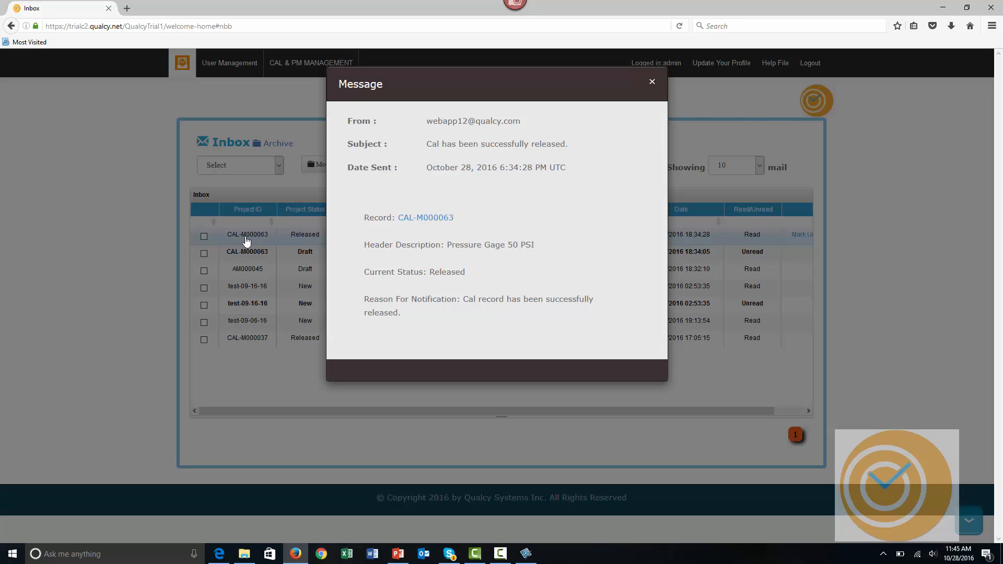
{"action": "left_click", "coordinate": [425, 218]}
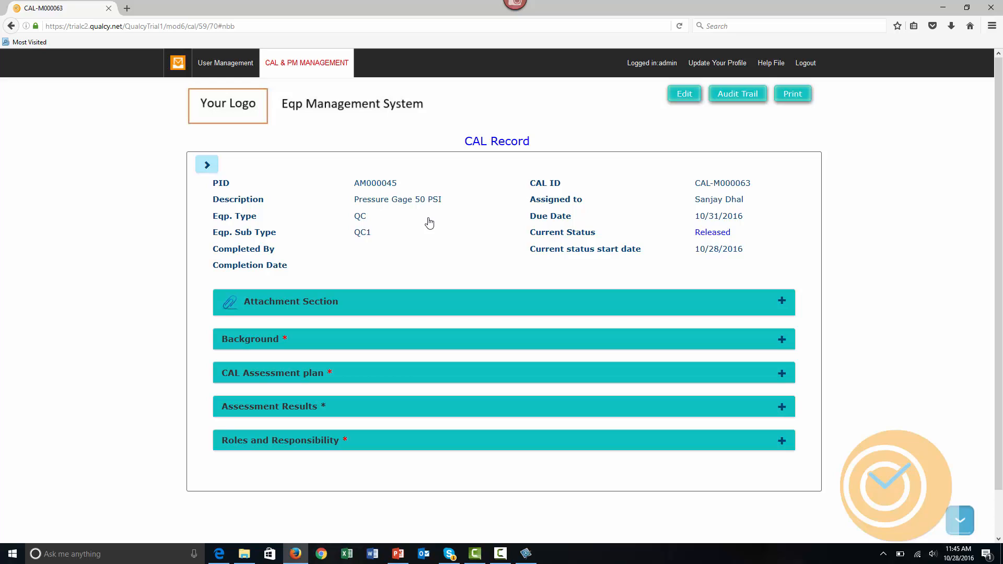
Go to CAL & PM Management and list all CAL records.
{"action": "left_click", "coordinate": [302, 70]}
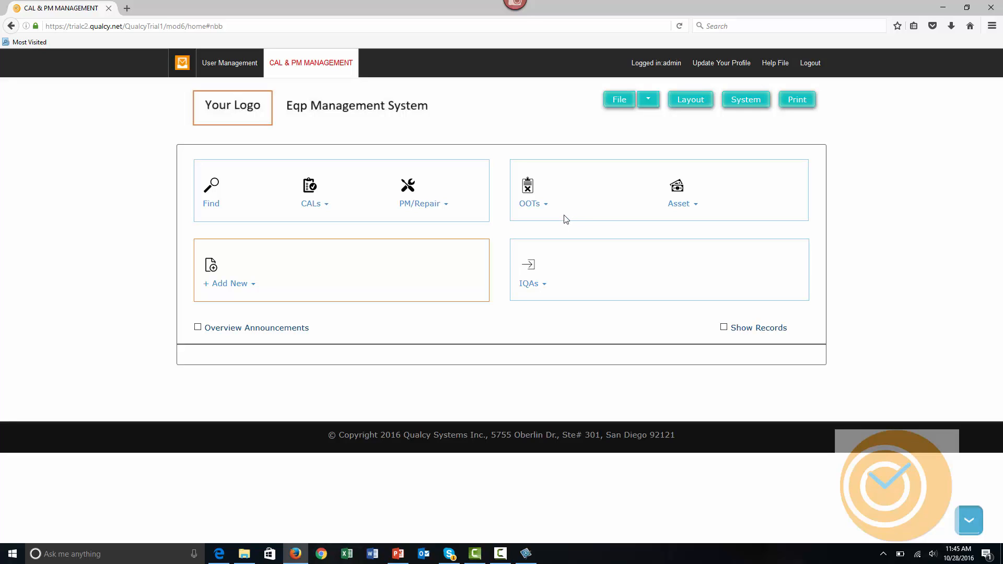
{"action": "left_click", "coordinate": [320, 204]}
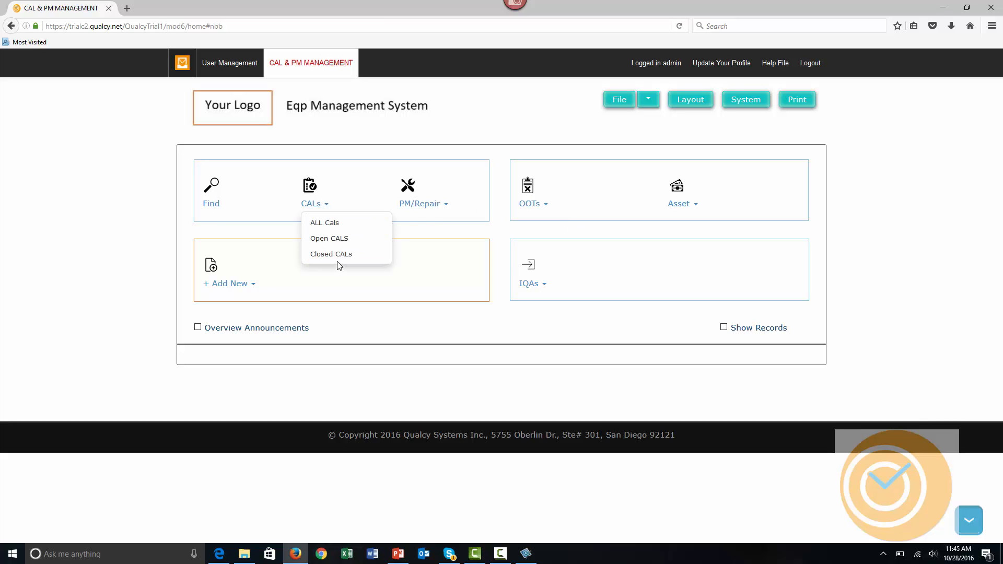
{"action": "left_click", "coordinate": [325, 228]}
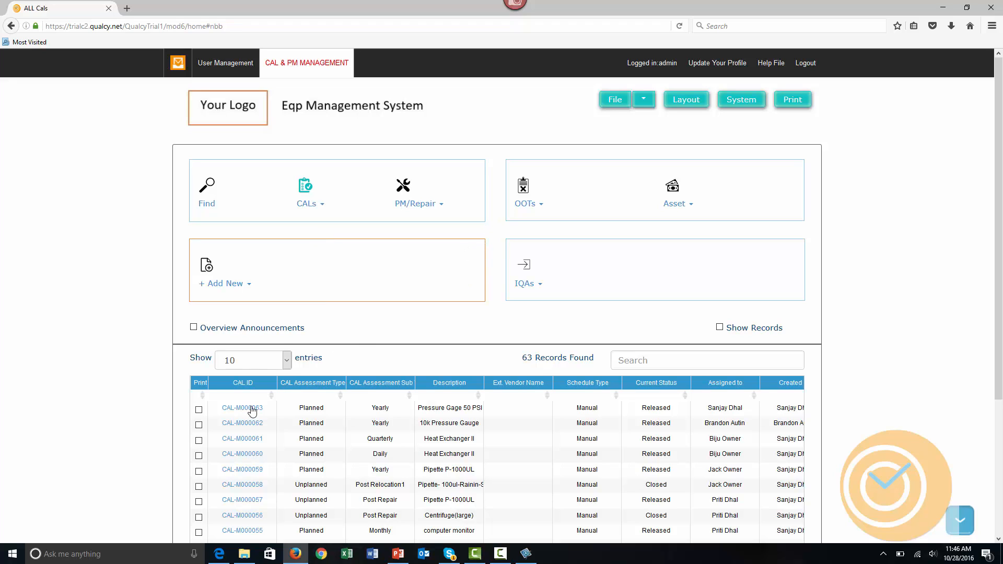
Export the listed CAL records from the home page and open CalExcelExportData.xlsx in Microsoft Excel.
{"action": "left_click", "coordinate": [644, 100]}
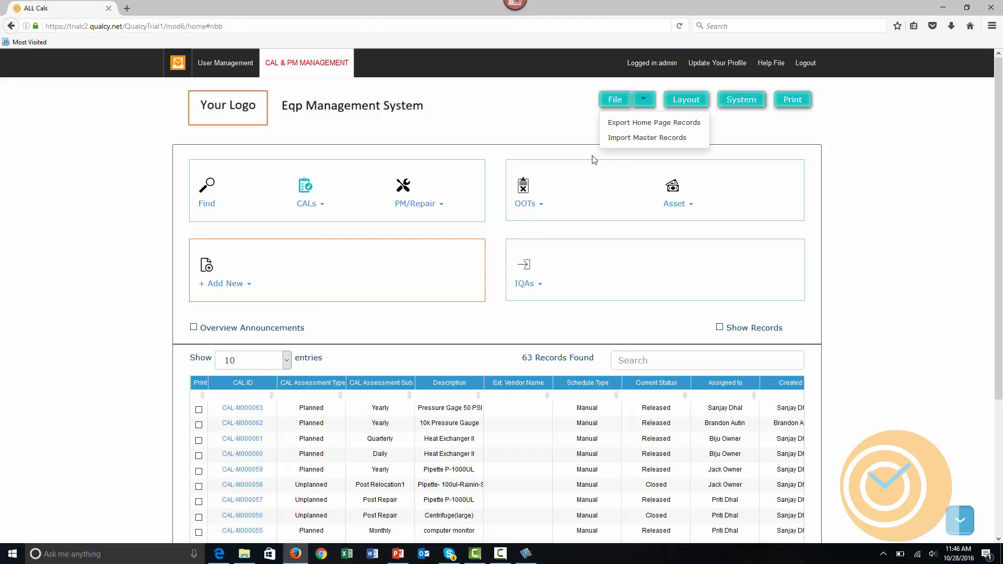
{"action": "left_click", "coordinate": [619, 124]}
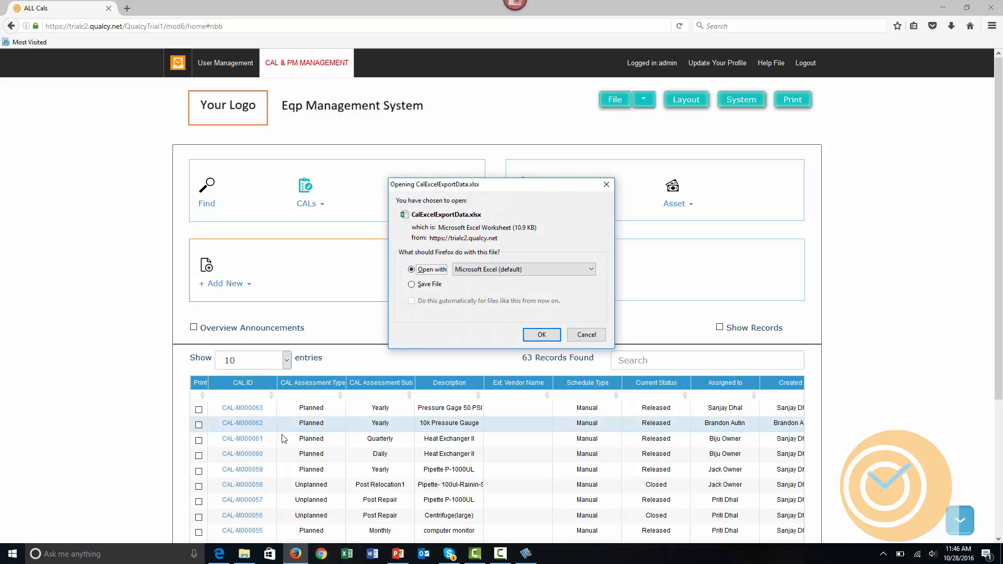
{"action": "left_click", "coordinate": [543, 335]}
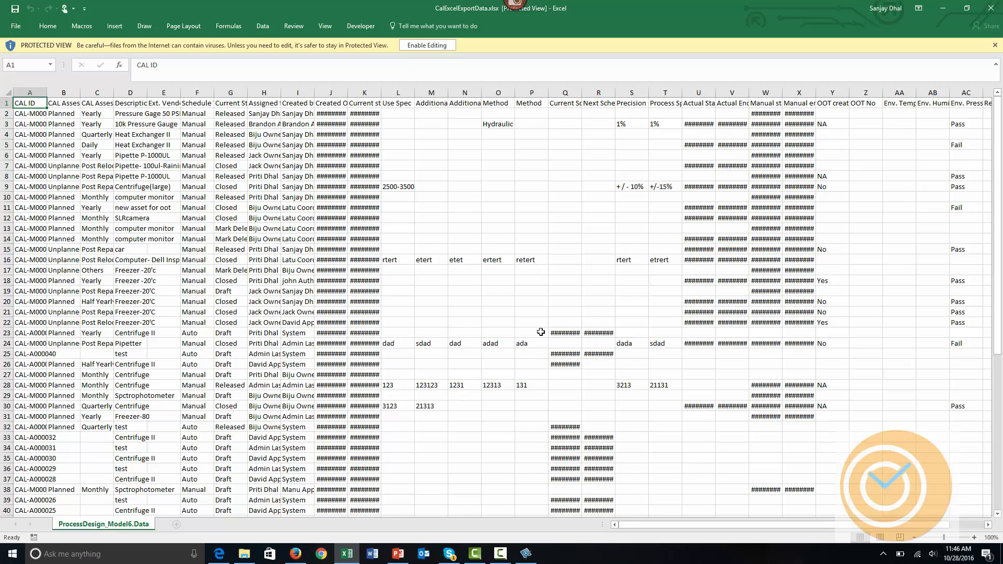
Widen the CAL ID and CAL Assessment Type columns to examine the export, and return to the browser.
{"action": "left_click_drag", "start_coordinate": [46, 93], "coordinate": [205, 95]}
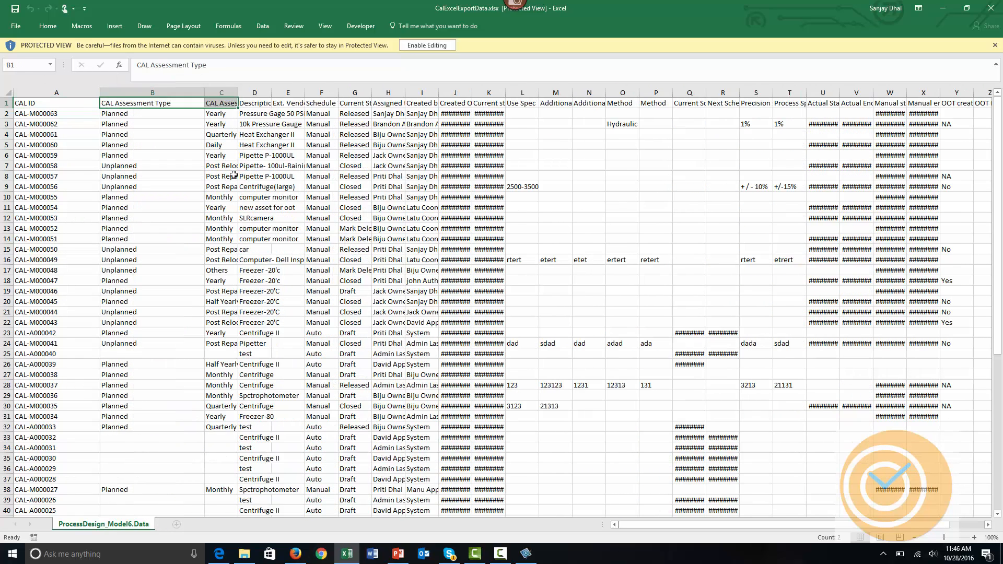
{"action": "left_click", "coordinate": [243, 193]}
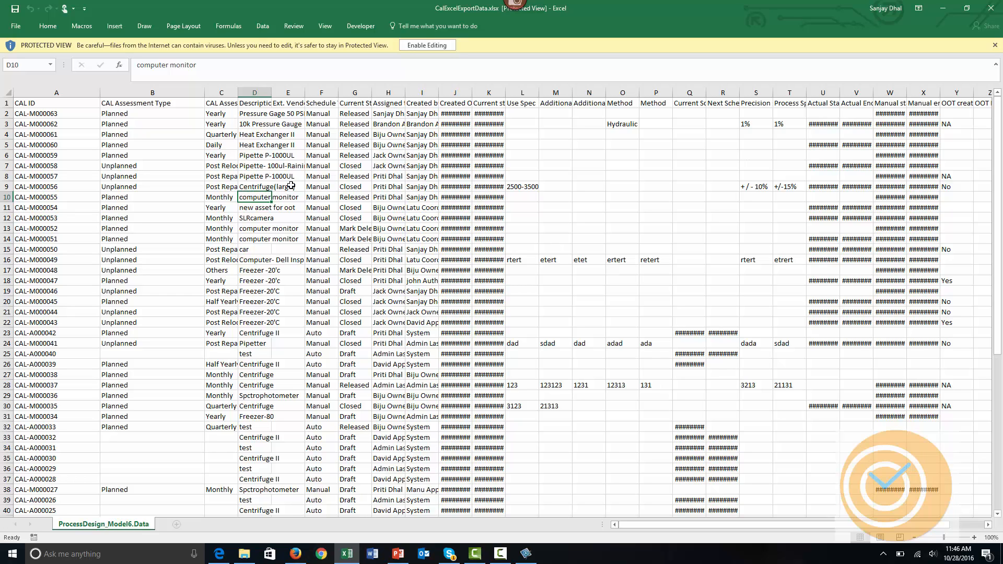
{"action": "left_click", "coordinate": [944, 8]}
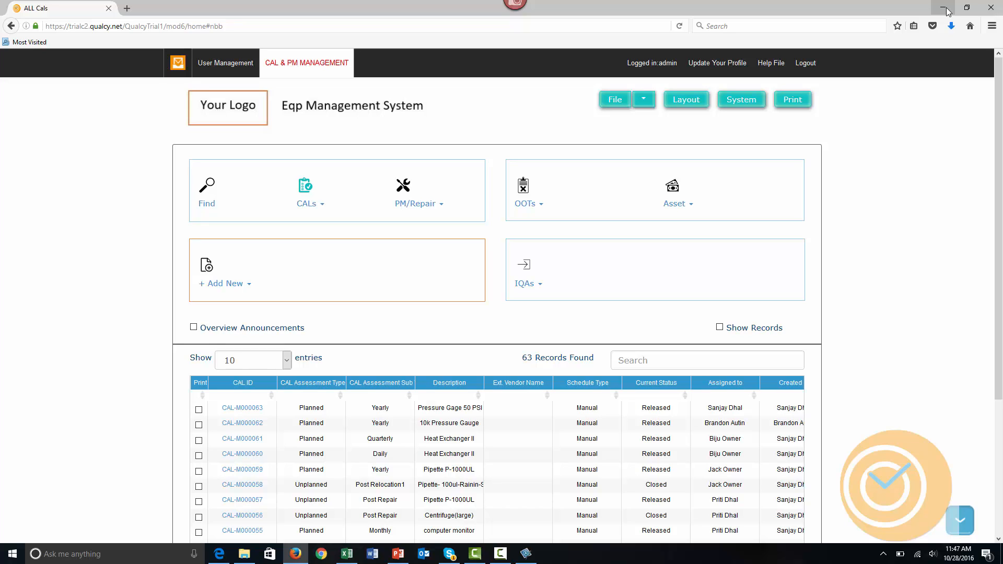
Find the CAL records whose current status is Released.
{"action": "left_click", "coordinate": [204, 206]}
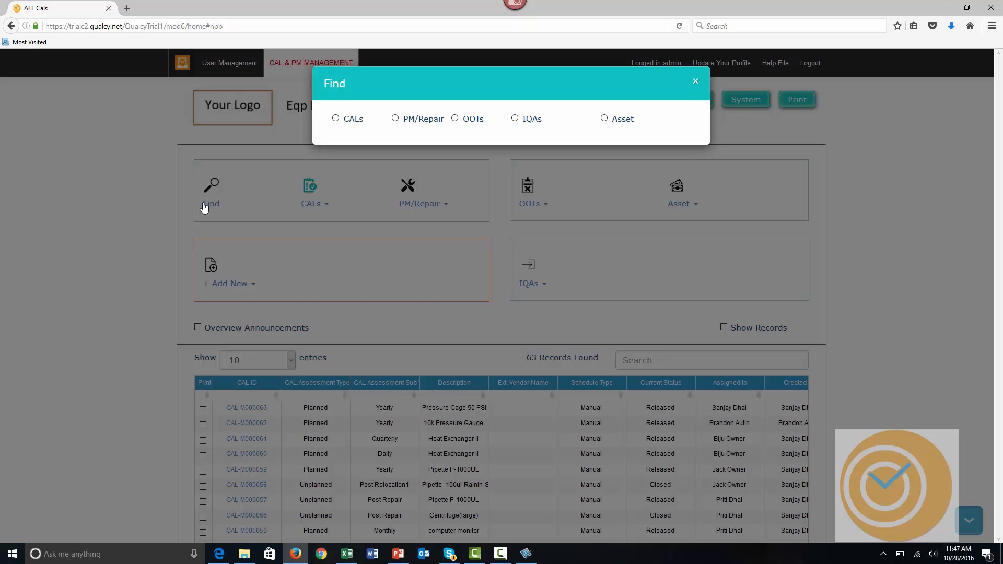
{"action": "left_click", "coordinate": [337, 119]}
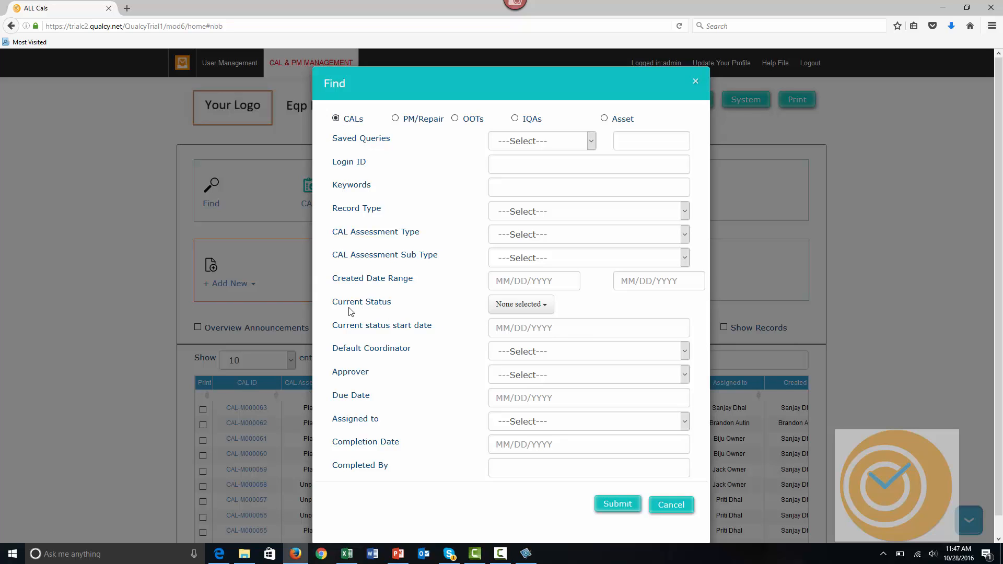
{"action": "left_click", "coordinate": [507, 308]}
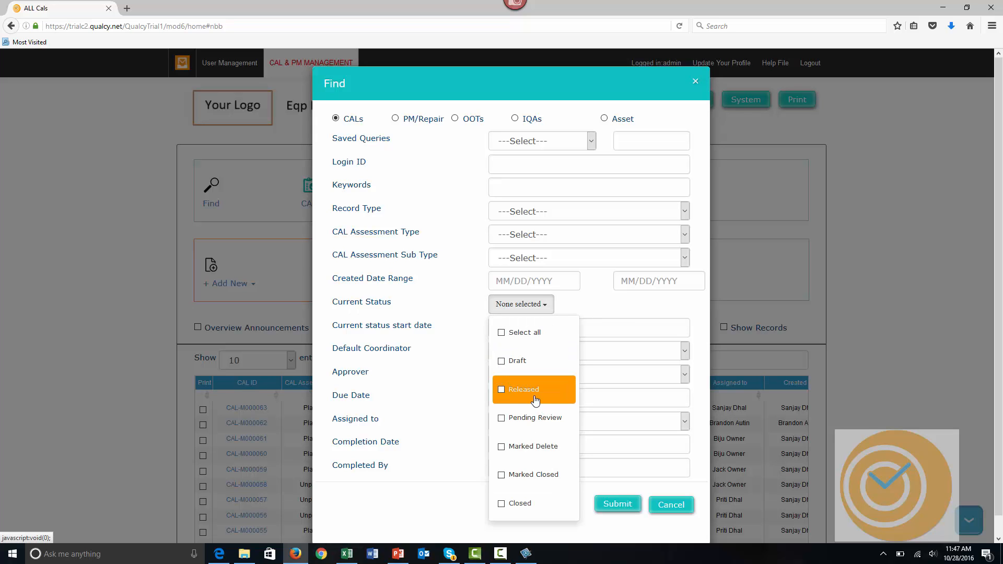
{"action": "left_click", "coordinate": [520, 391]}
{"action": "left_click", "coordinate": [418, 389]}
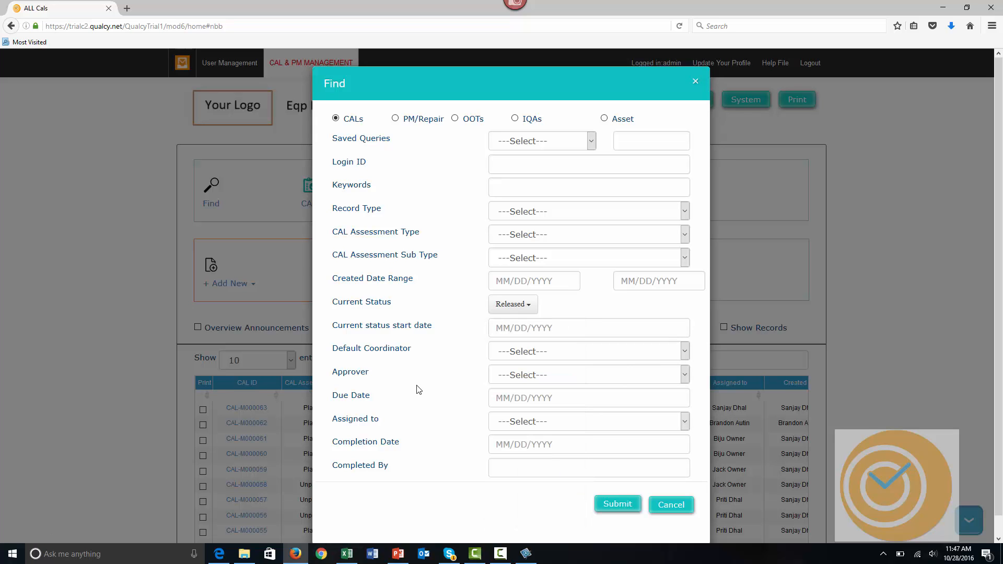
{"action": "left_click", "coordinate": [610, 506]}
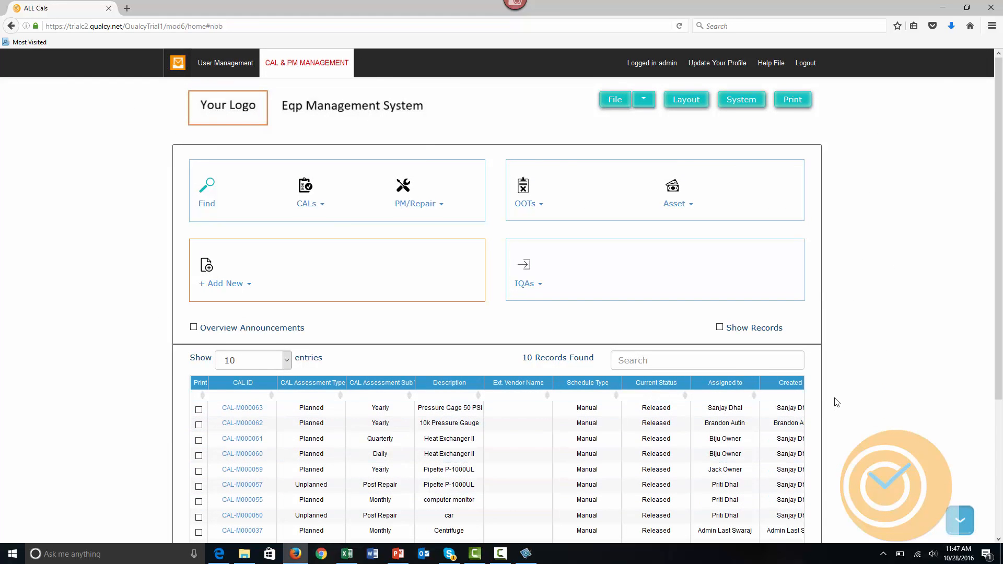
Review the filtered CAL list, export it from the home page and open the file in Microsoft Excel.
{"action": "scroll", "coordinate": [832, 399], "scroll_direction": "down", "scroll_amount": 3}
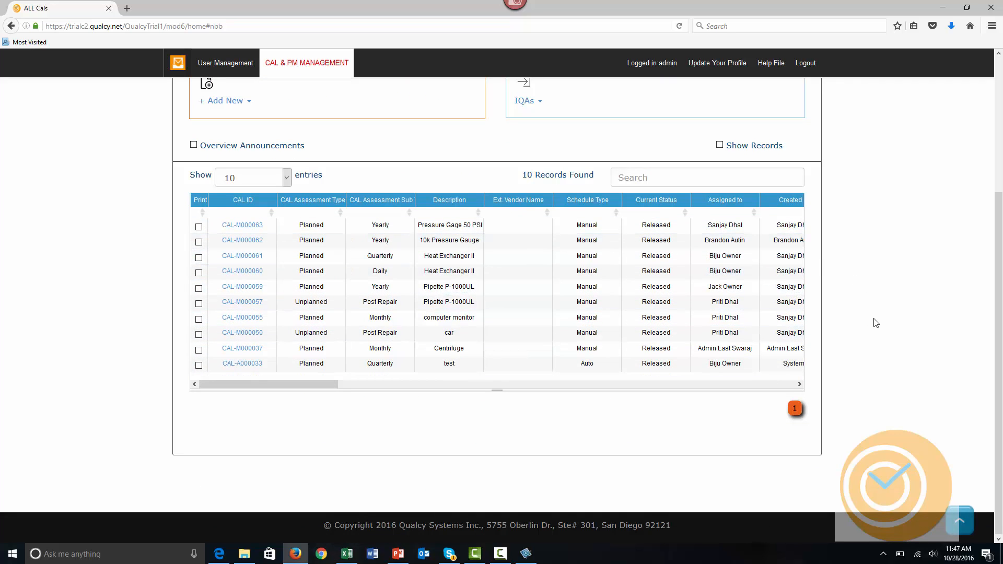
{"action": "scroll", "coordinate": [875, 320], "scroll_direction": "up", "scroll_amount": 3}
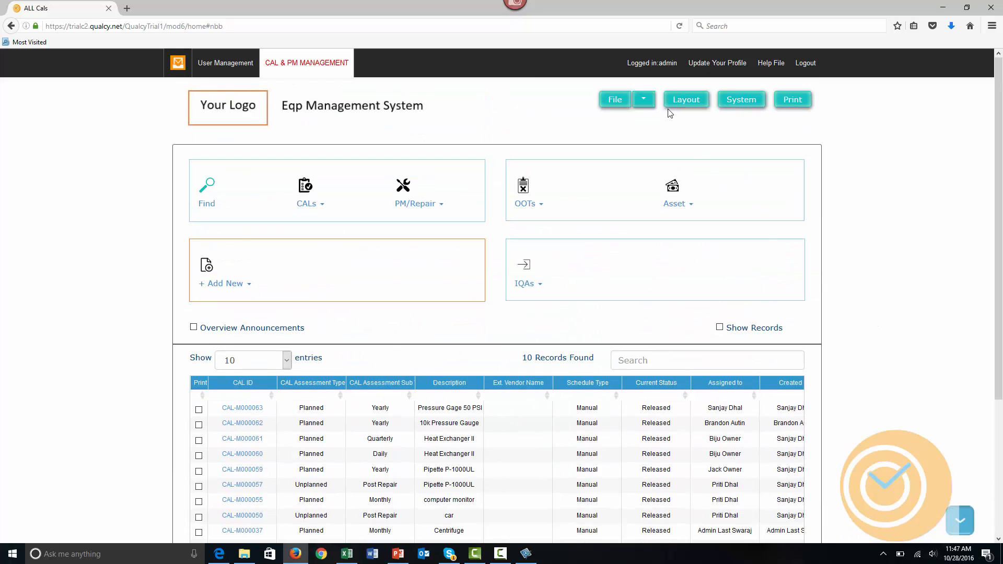
{"action": "left_click", "coordinate": [645, 101]}
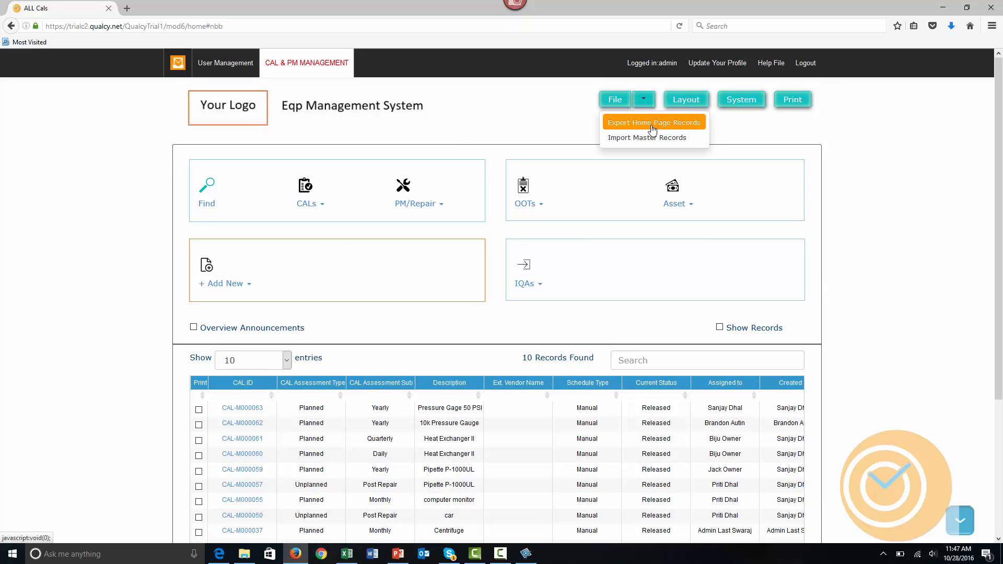
{"action": "left_click", "coordinate": [651, 125]}
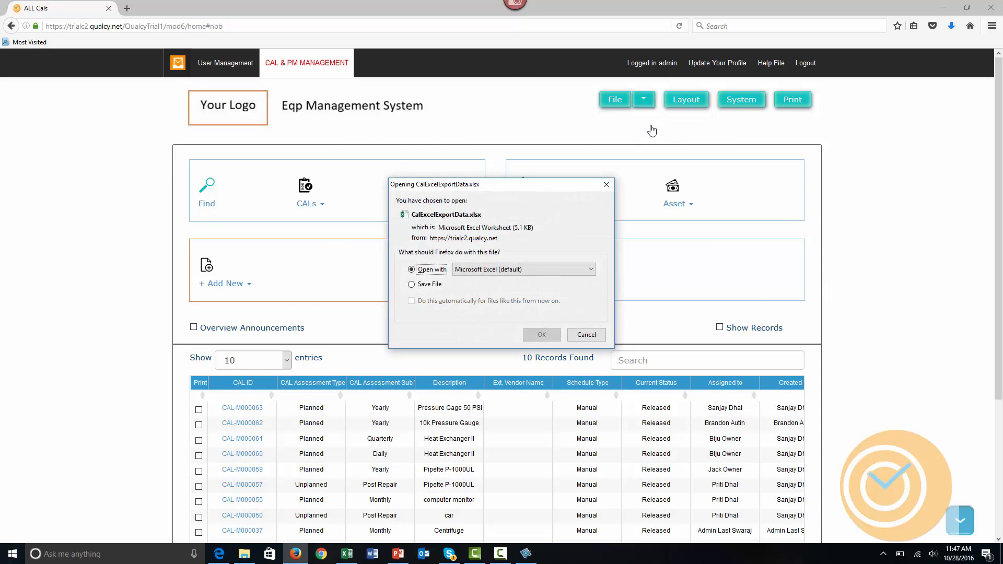
{"action": "left_click", "coordinate": [541, 334]}
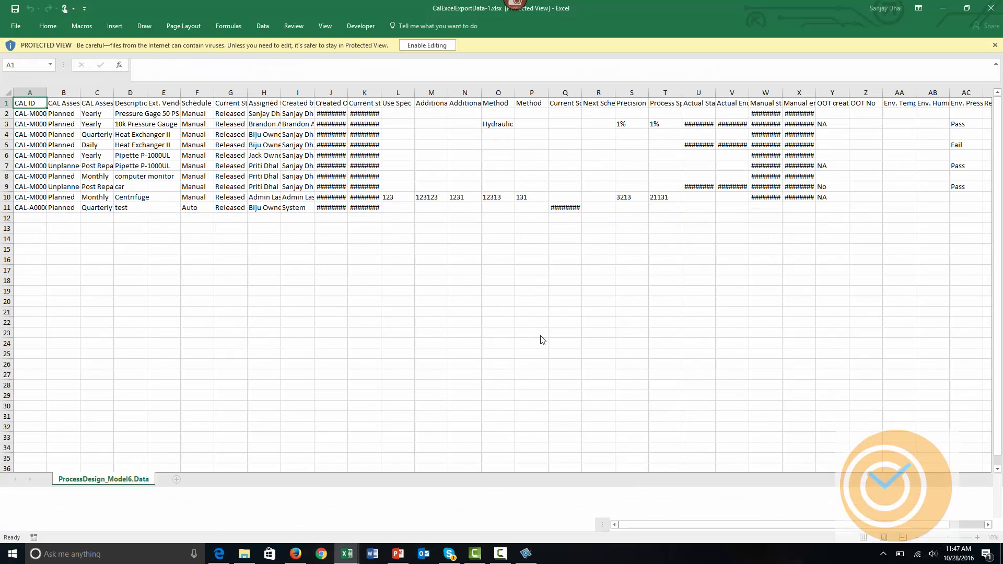
Widen the Current status start date and Current Status columns, examine the statuses in the filtered export, and return to the browser.
{"action": "left_click", "coordinate": [221, 227]}
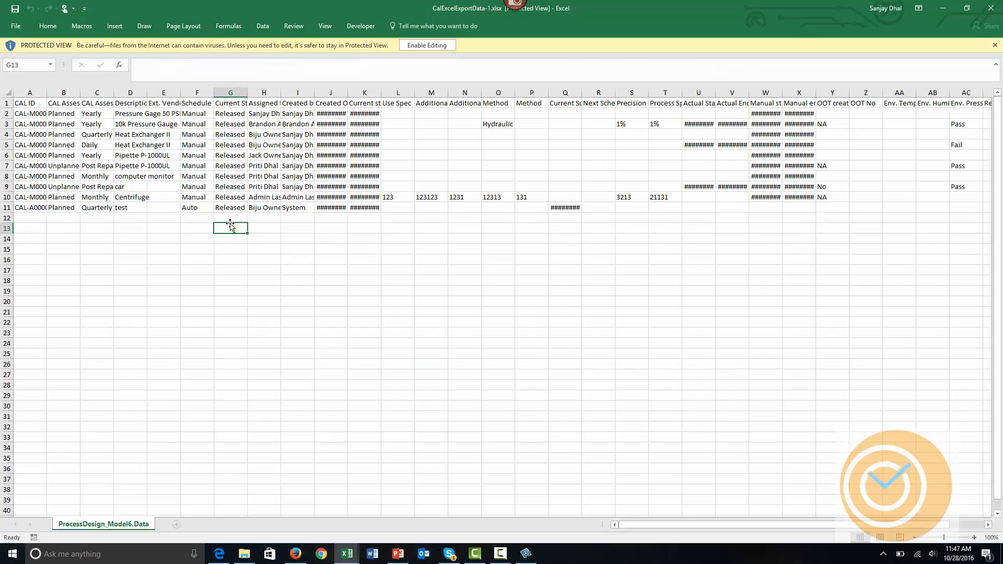
{"action": "left_click_drag", "start_coordinate": [381, 93], "coordinate": [479, 92]}
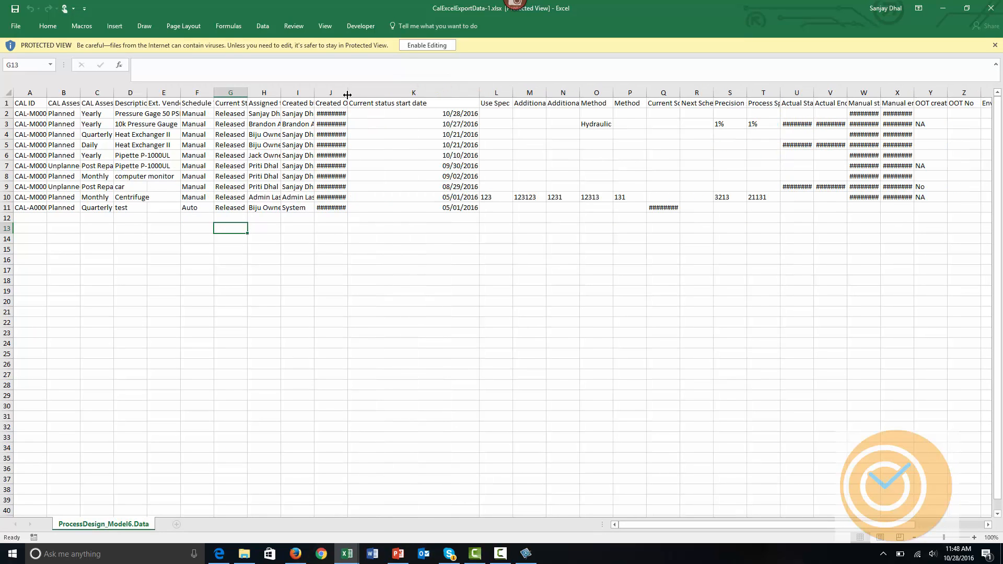
{"action": "left_click_drag", "start_coordinate": [247, 93], "coordinate": [329, 118]}
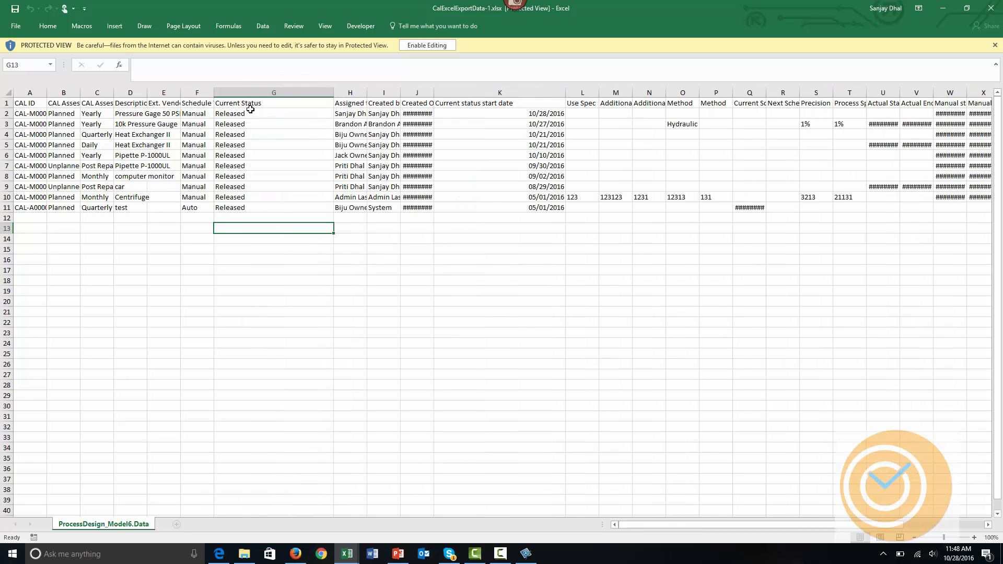
{"action": "left_click_drag", "start_coordinate": [243, 114], "coordinate": [257, 226]}
{"action": "left_click", "coordinate": [252, 271]}
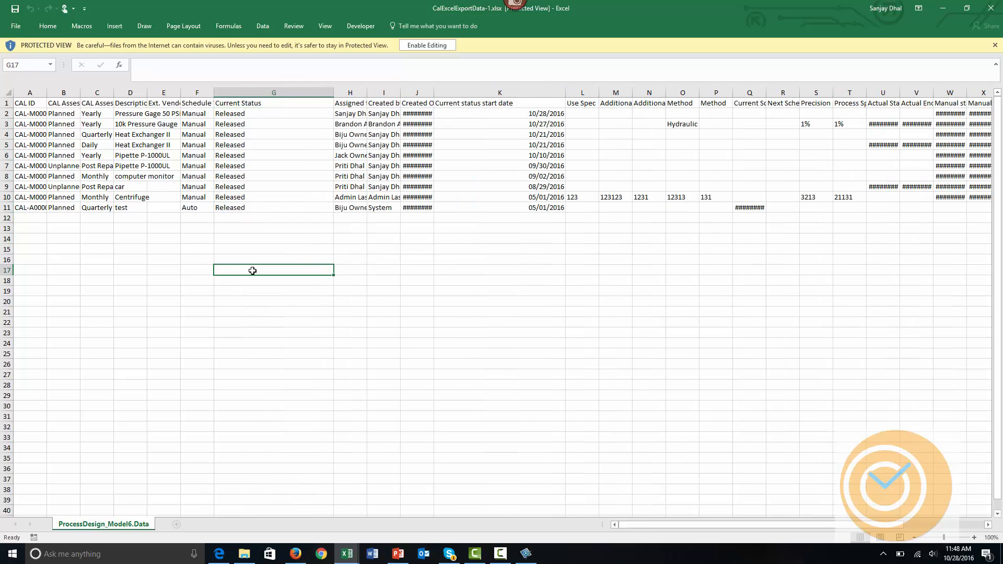
{"action": "left_click", "coordinate": [946, 8]}
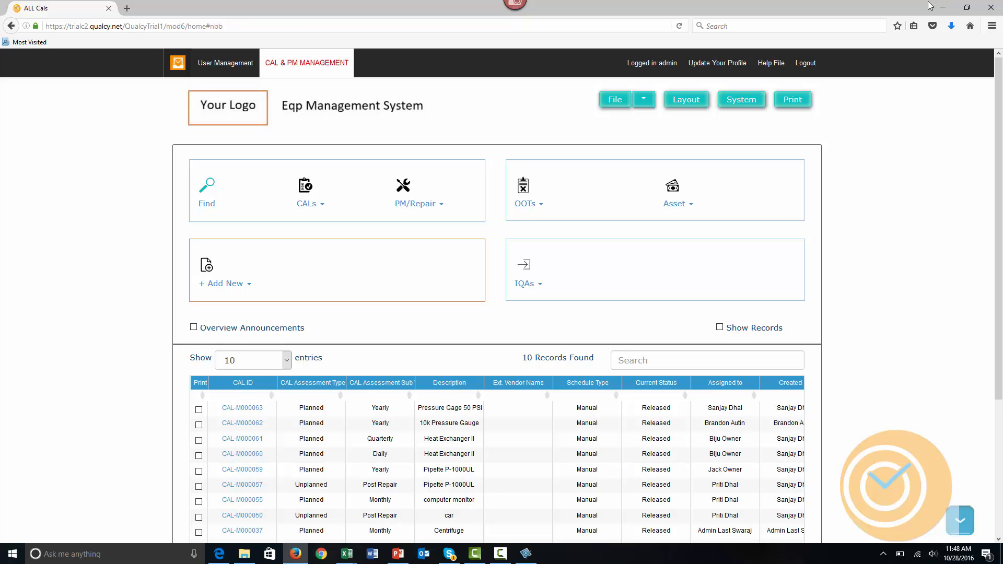
Start a new asset record and expand its Background Summary section.
{"action": "left_click", "coordinate": [217, 287]}
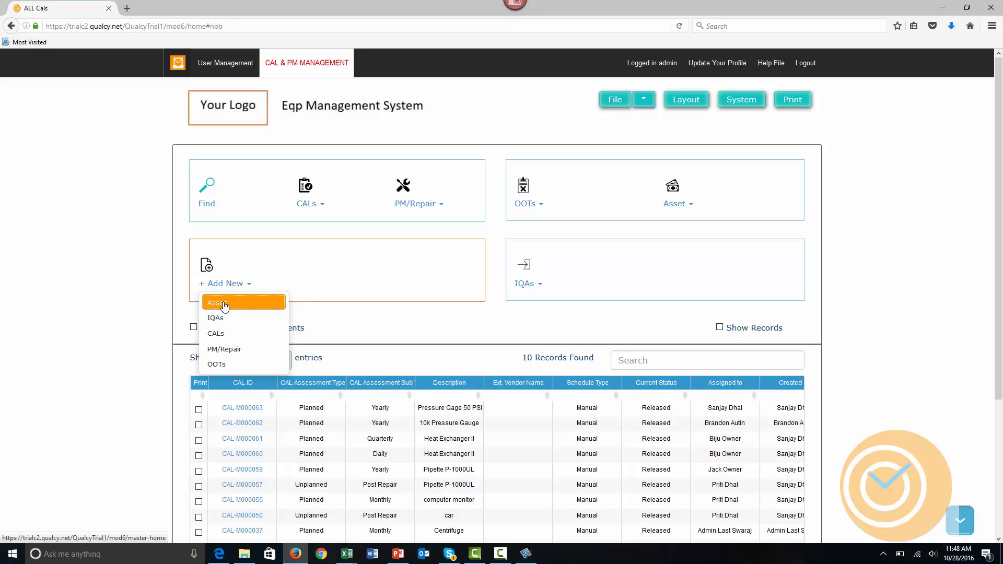
{"action": "left_click", "coordinate": [223, 304]}
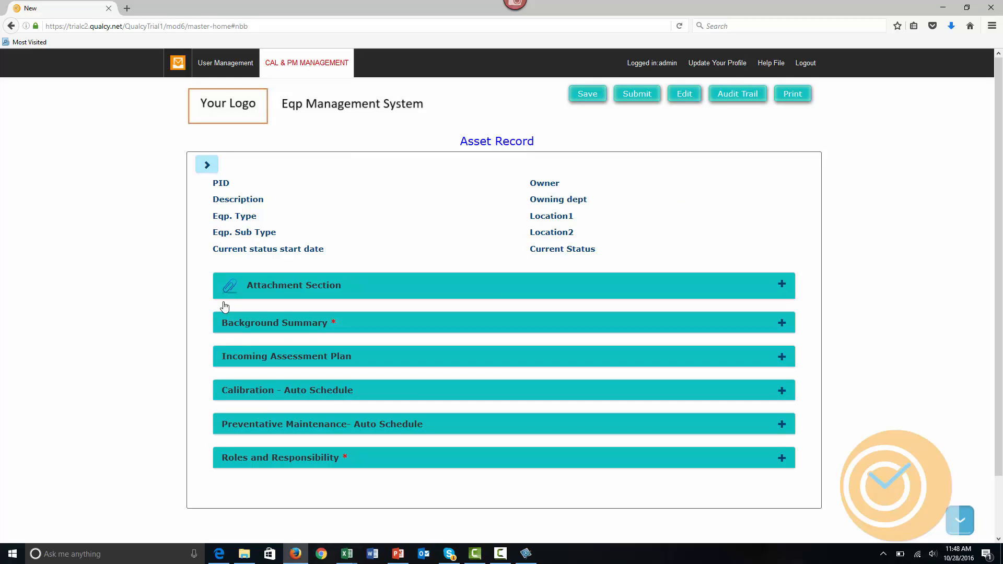
{"action": "left_click", "coordinate": [259, 322]}
{"action": "scroll", "coordinate": [377, 418], "scroll_direction": "down", "scroll_amount": 10}
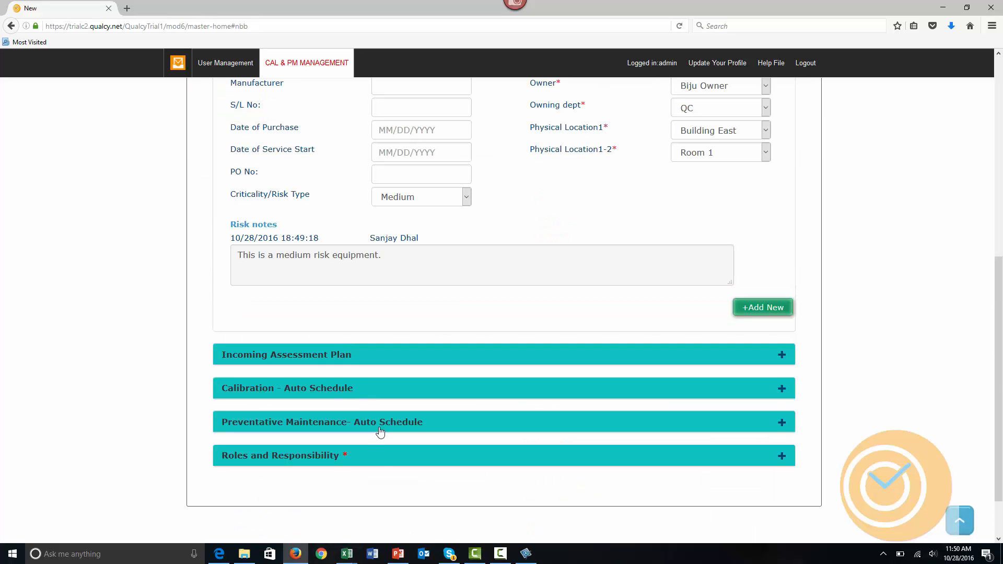
Under Roles and Responsibility, assign the fourth listed person as default coordinator and save the asset record.
{"action": "left_click", "coordinate": [371, 458]}
{"action": "scroll", "coordinate": [371, 460], "scroll_direction": "down", "scroll_amount": 3}
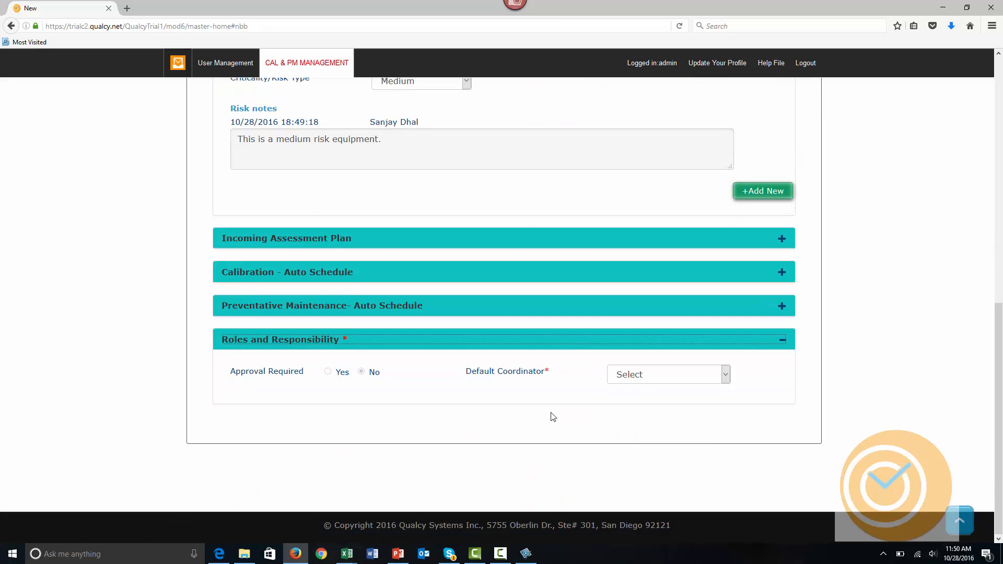
{"action": "left_click", "coordinate": [647, 379]}
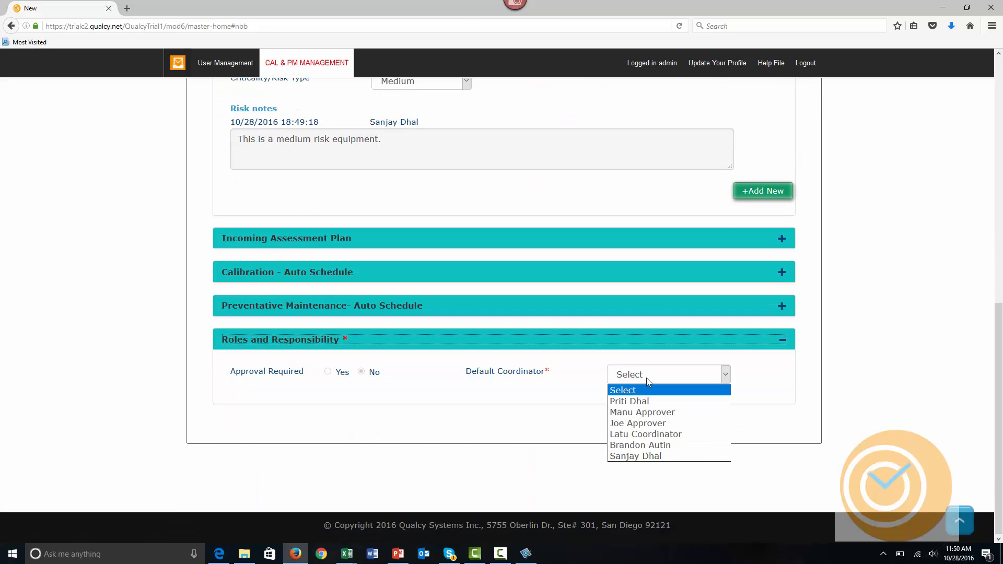
{"action": "left_click", "coordinate": [657, 434]}
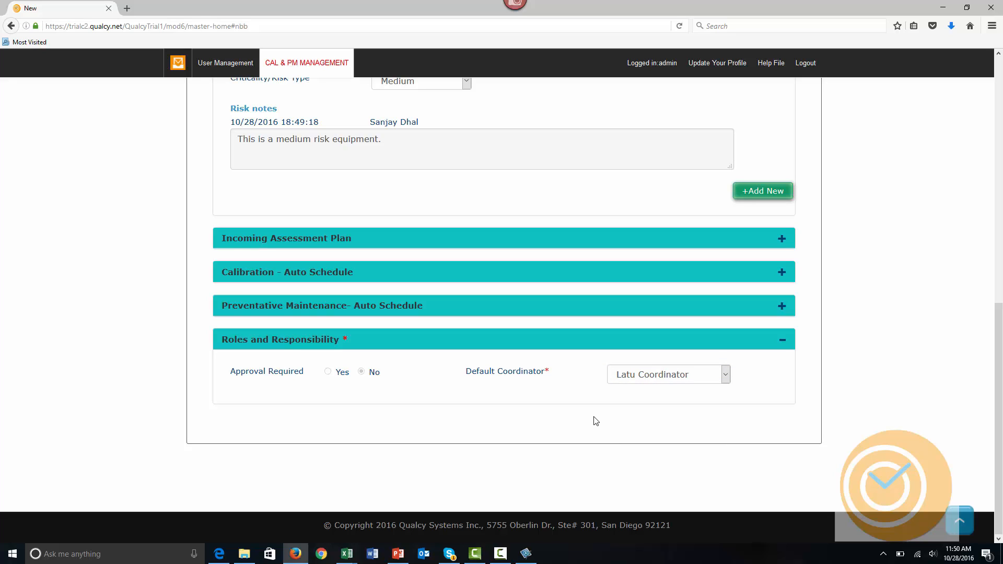
{"action": "scroll", "coordinate": [594, 421], "scroll_direction": "up", "scroll_amount": 10}
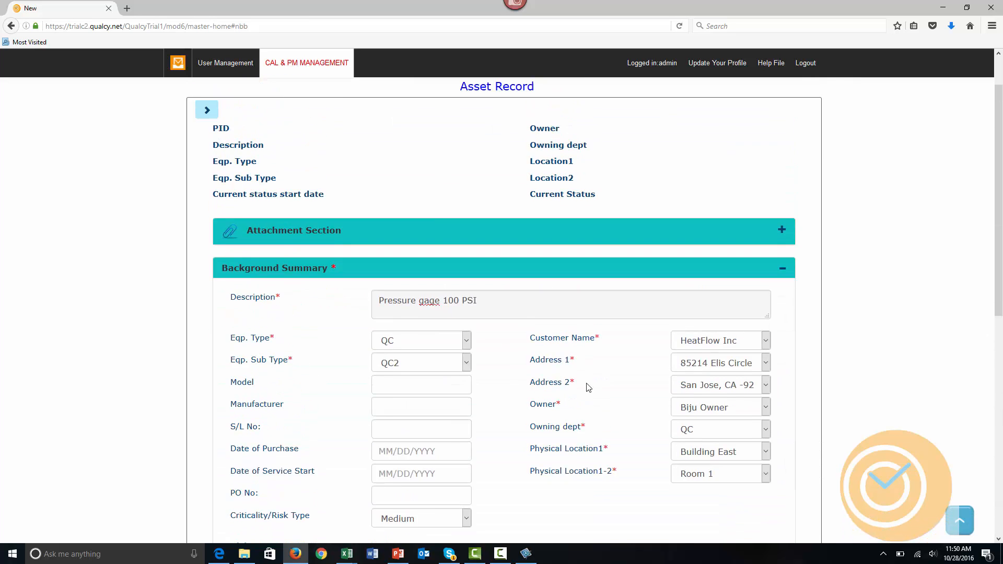
{"action": "left_click", "coordinate": [584, 95]}
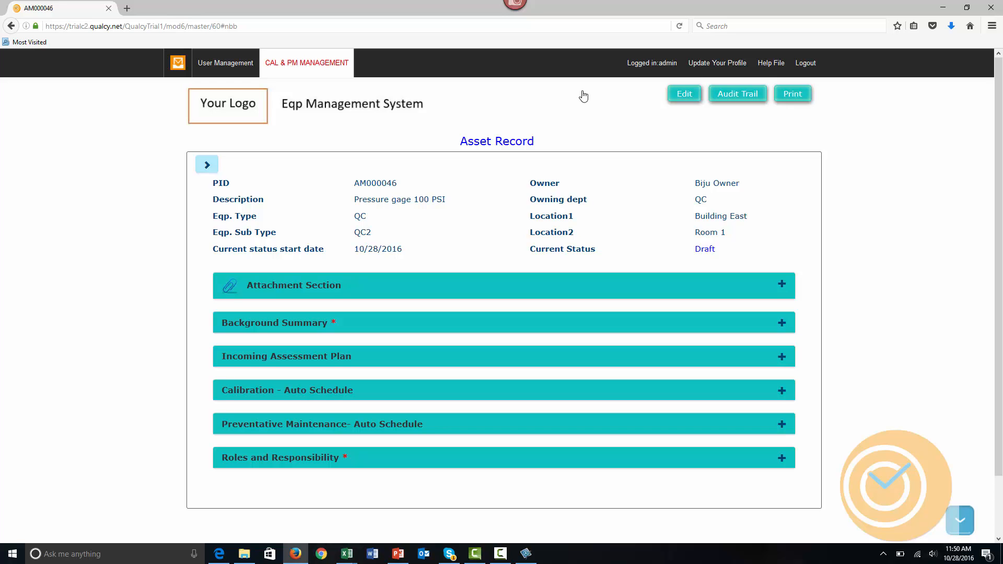
{"action": "left_click", "coordinate": [207, 166]}
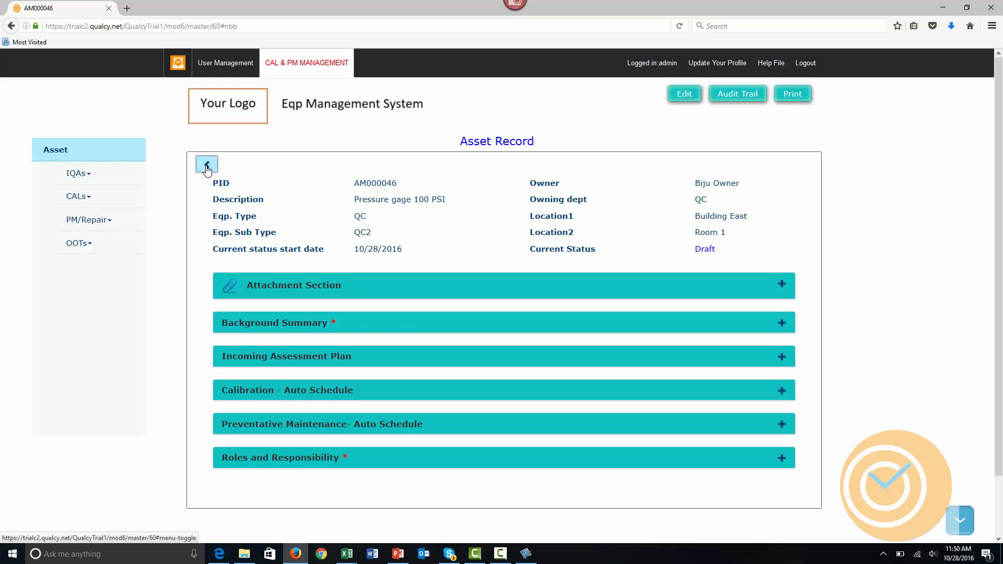
{"action": "left_click", "coordinate": [126, 204]}
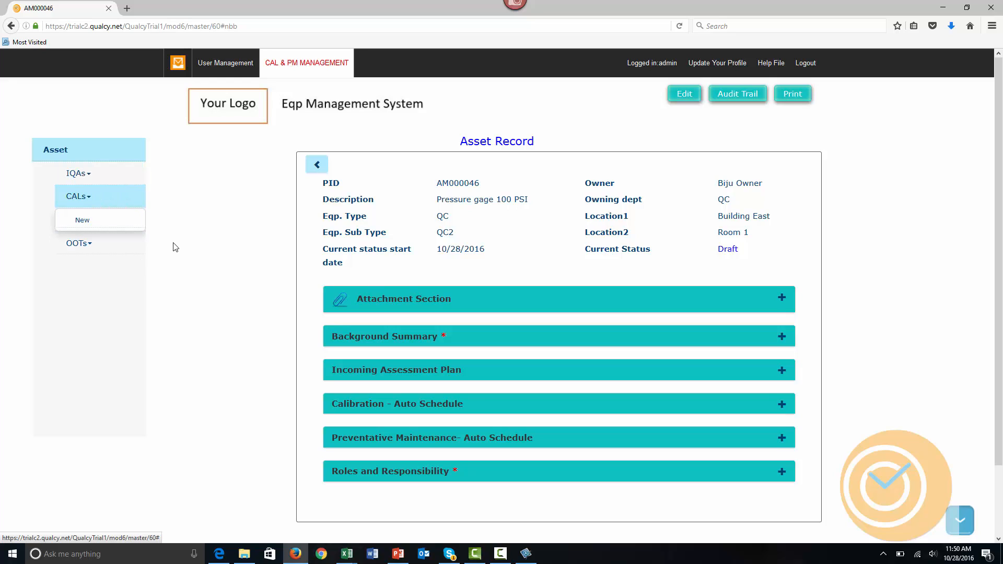
{"action": "left_click", "coordinate": [228, 222]}
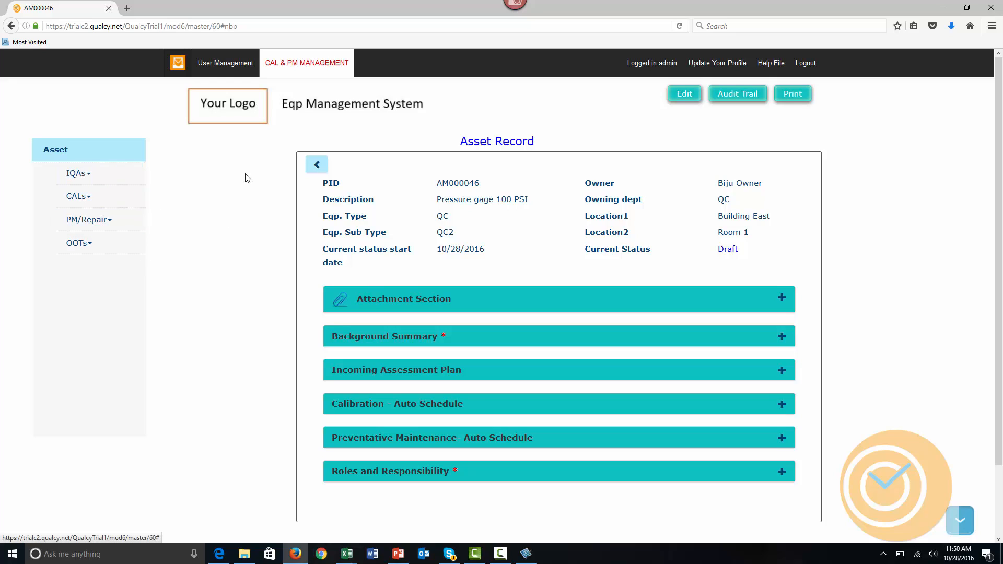
{"action": "left_click", "coordinate": [107, 153]}
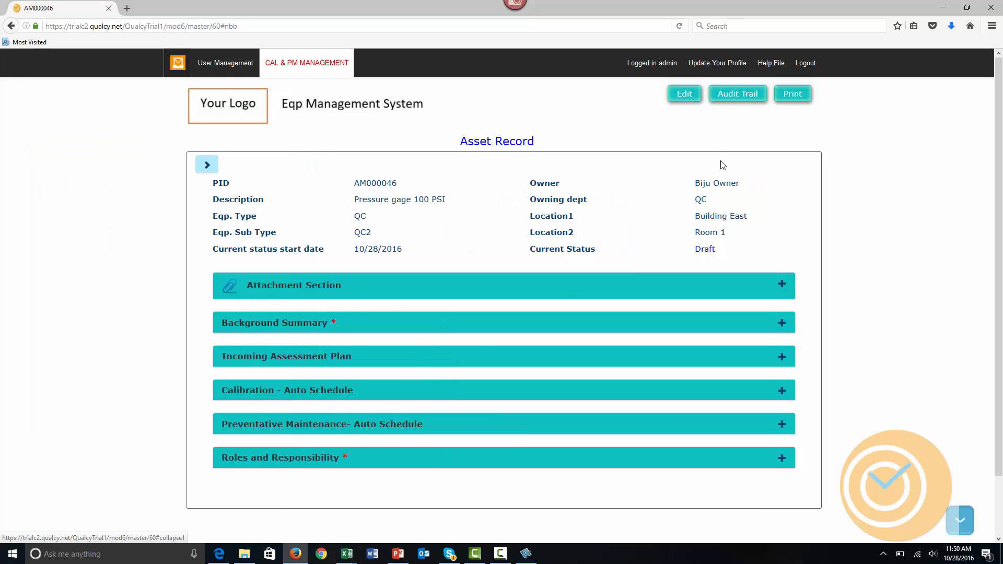
Make the asset record editable and set Calibration Schedule Set-Up to Yes in the Calibration - Auto Schedule section.
{"action": "left_click", "coordinate": [682, 98]}
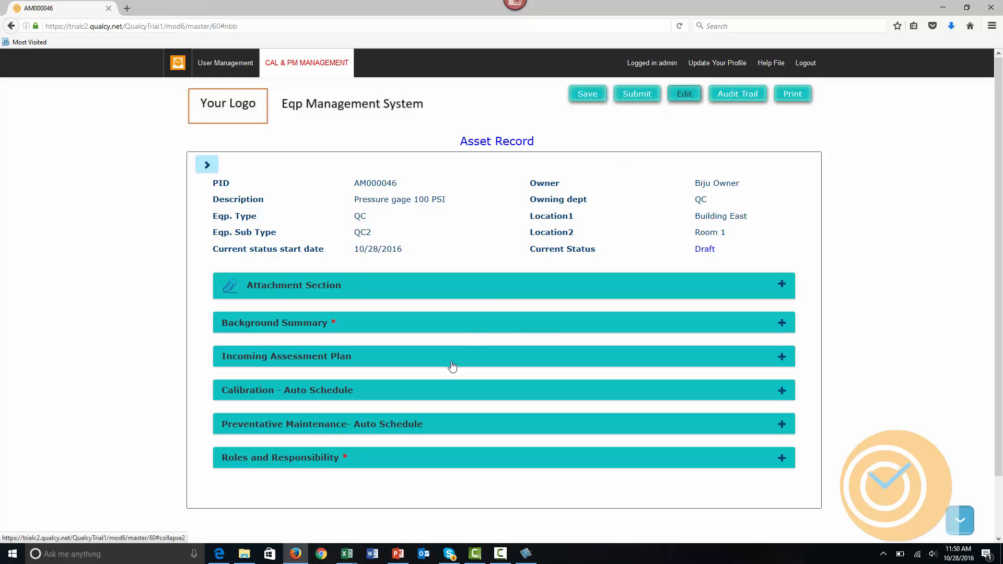
{"action": "left_click", "coordinate": [378, 394]}
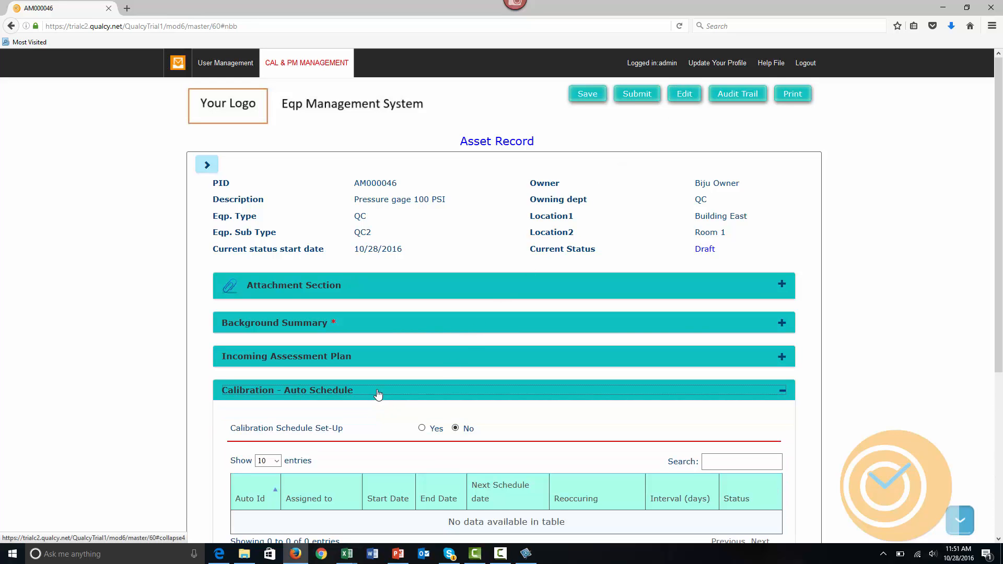
{"action": "scroll", "coordinate": [377, 394], "scroll_direction": "down", "scroll_amount": 2}
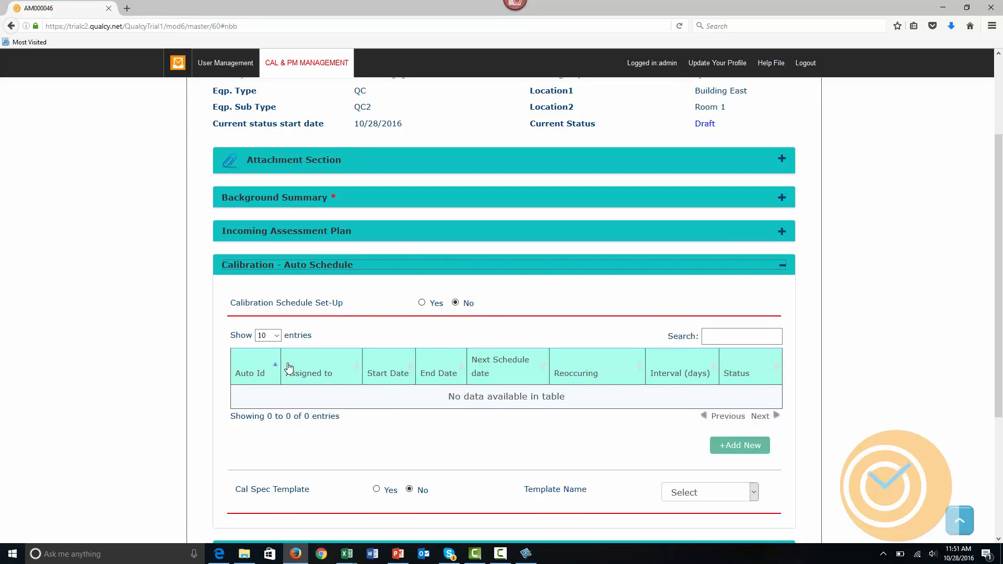
{"action": "left_click", "coordinate": [422, 303]}
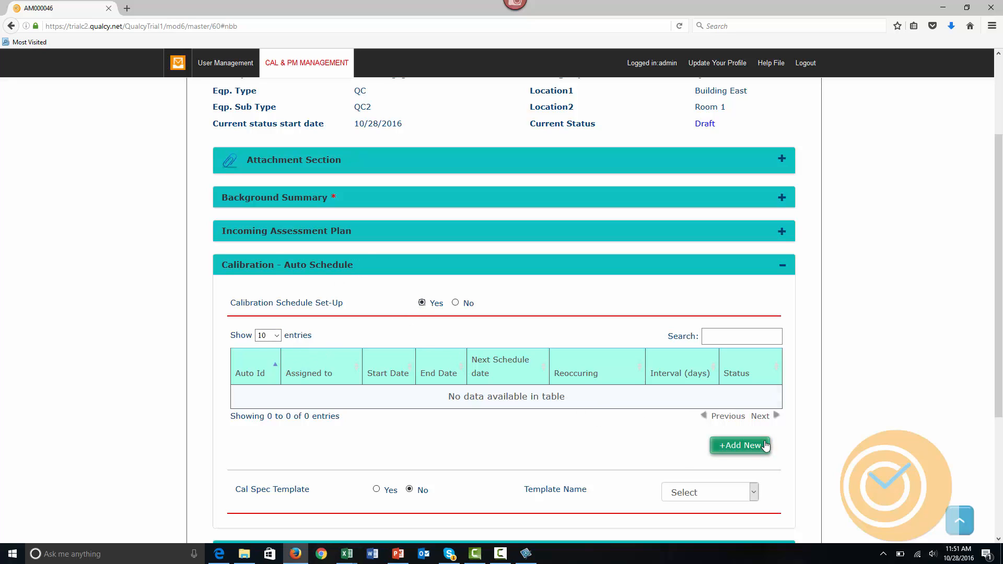
Start a new calibration schedule assigned to the second listed person, with a 180-day interval and a first occurrence date of 10/31/2016.
{"action": "left_click", "coordinate": [737, 446]}
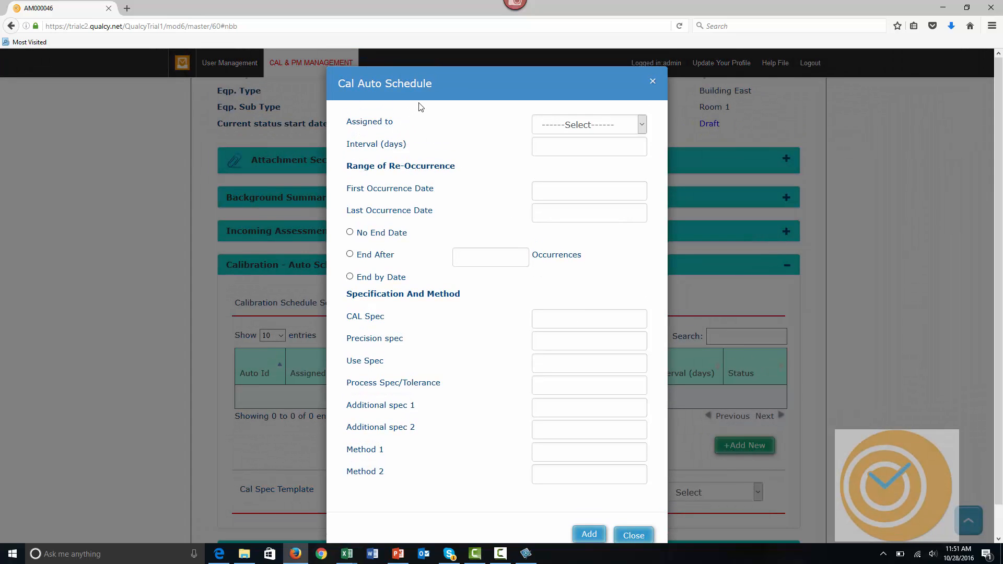
{"action": "left_click", "coordinate": [564, 124]}
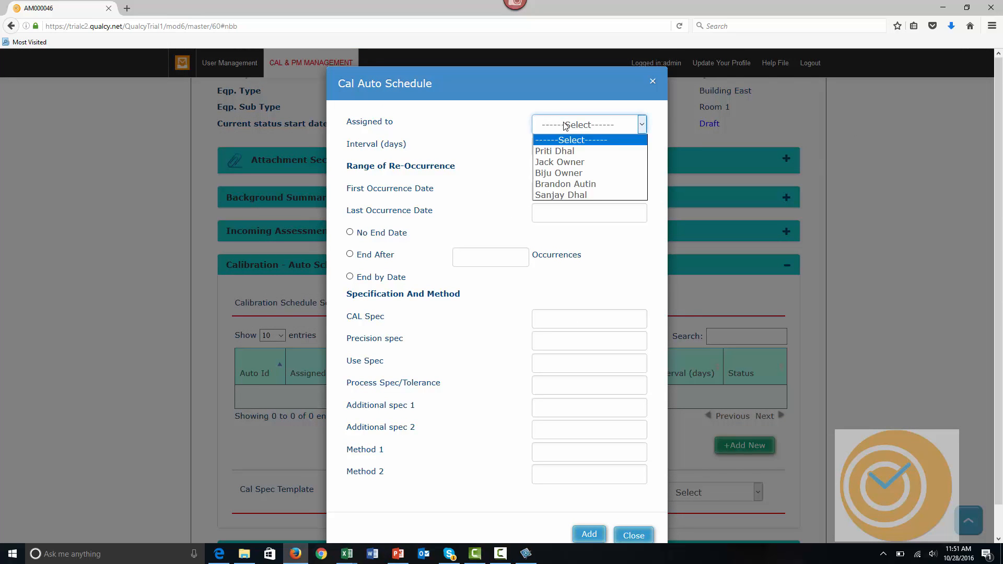
{"action": "left_click", "coordinate": [568, 162]}
{"action": "left_click", "coordinate": [566, 151]}
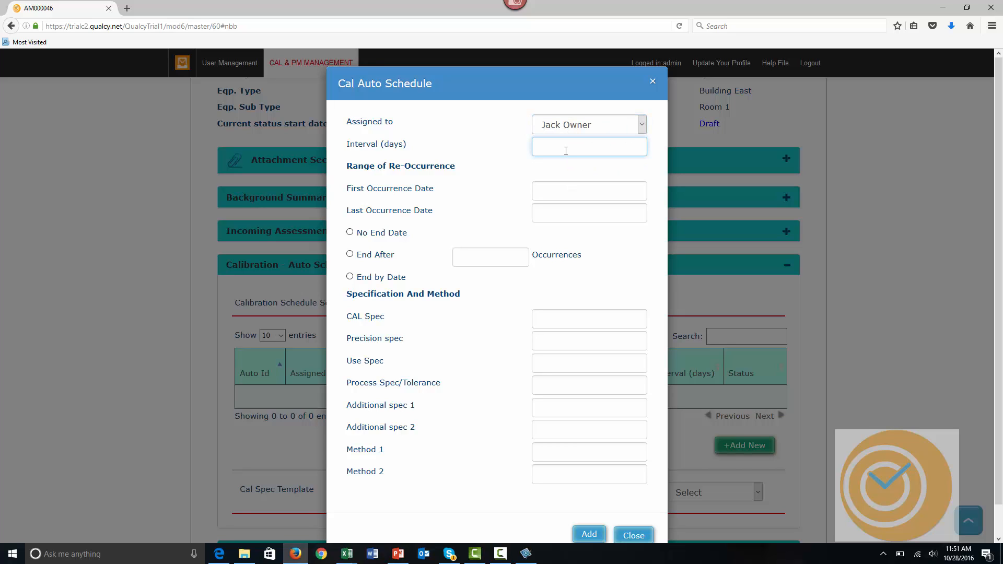
{"action": "type", "text": "180"}
{"action": "left_click", "coordinate": [565, 190]}
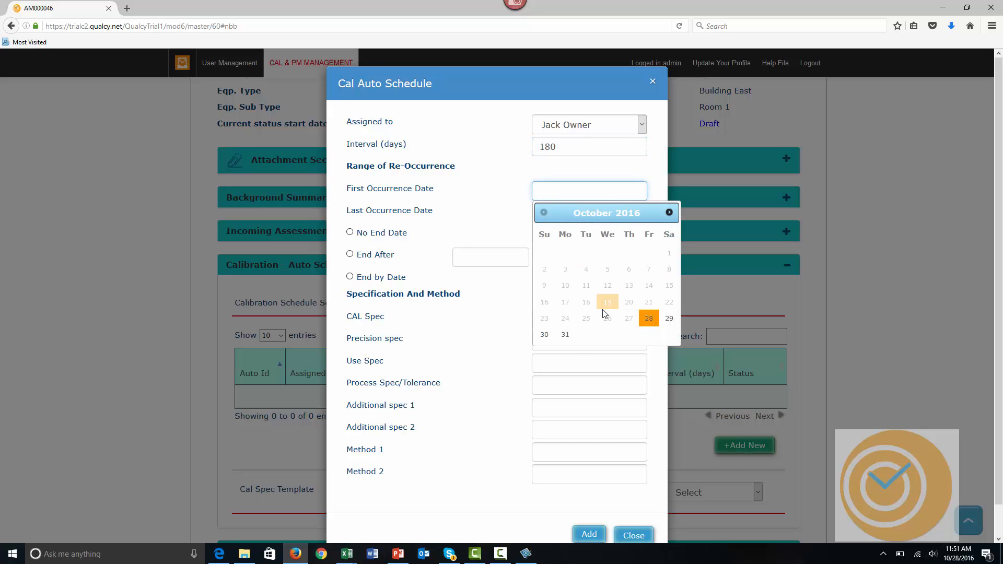
{"action": "left_click", "coordinate": [566, 336]}
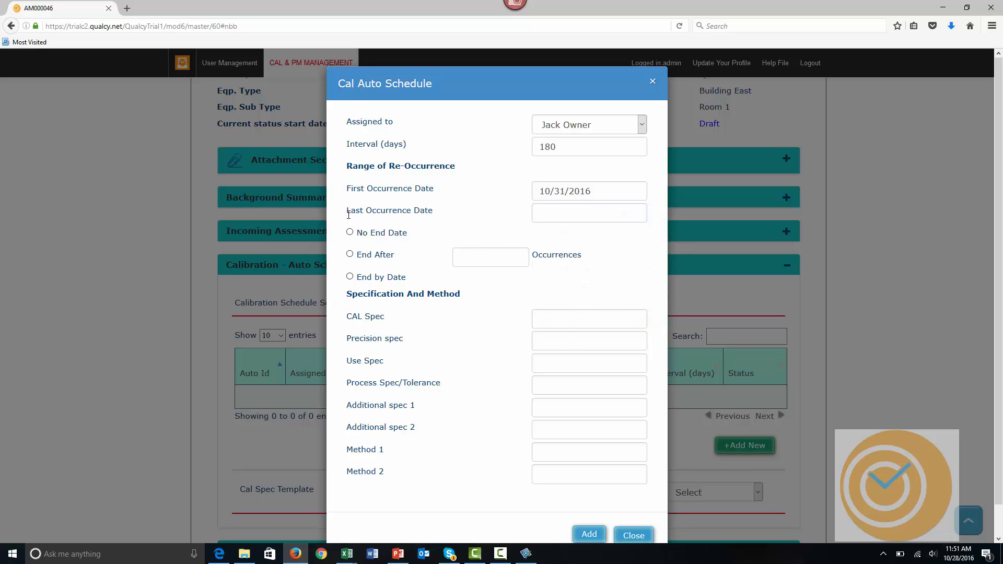
Set the calibration schedule to end after 20 occurrences and add it to the asset record.
{"action": "left_click", "coordinate": [350, 254]}
{"action": "left_click", "coordinate": [466, 262]}
{"action": "type", "text": "20"}
{"action": "left_click", "coordinate": [466, 317]}
{"action": "left_click", "coordinate": [589, 534]}
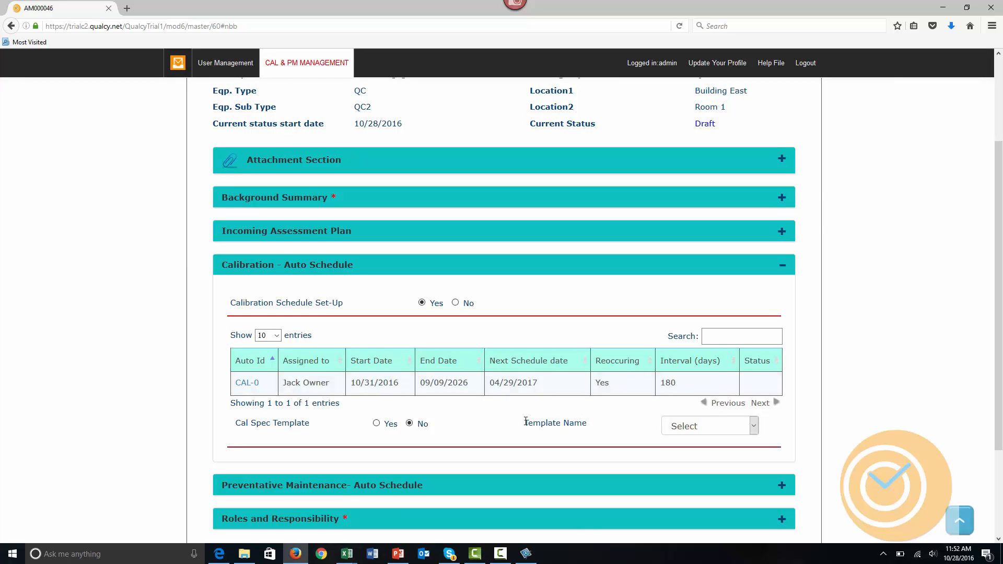
Set Cal Spec Template to Yes and choose the 50 PSI Grainger Pressure gage template.
{"action": "scroll", "coordinate": [526, 420], "scroll_direction": "down", "scroll_amount": 3}
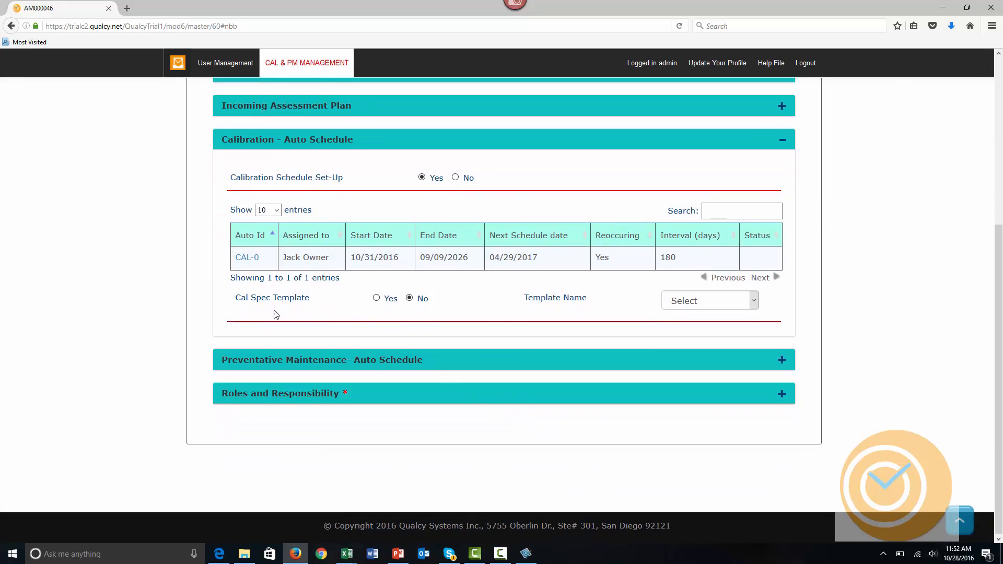
{"action": "left_click", "coordinate": [376, 299]}
{"action": "left_click", "coordinate": [685, 303]}
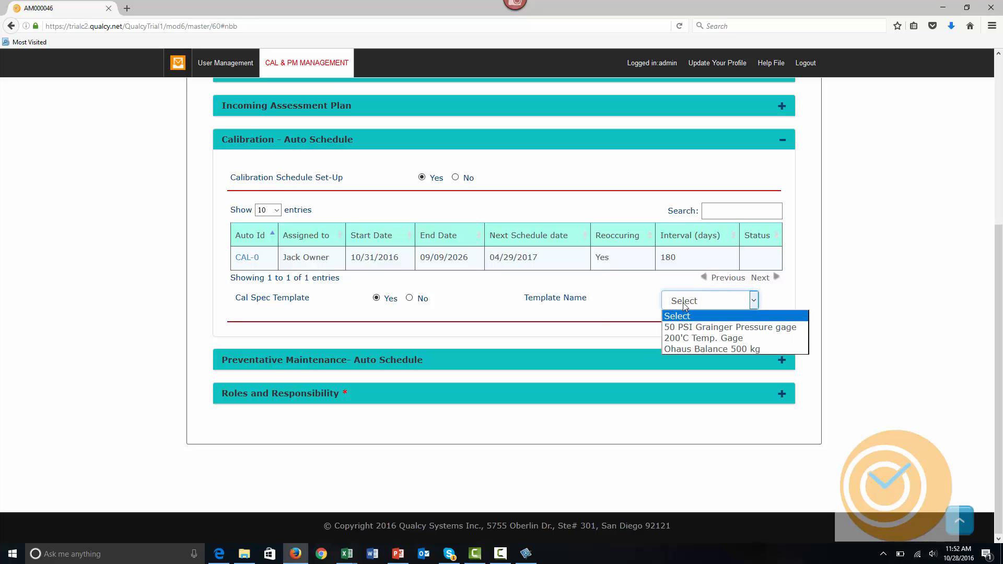
{"action": "left_click", "coordinate": [688, 327]}
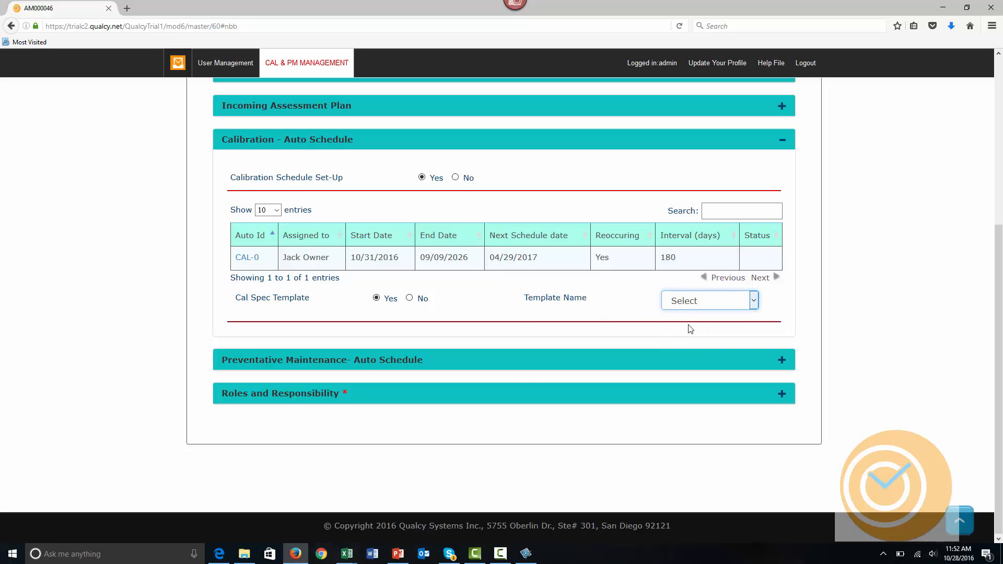
Review the template's As Found and As Left result tables and save the asset record.
{"action": "scroll", "coordinate": [181, 379], "scroll_direction": "down", "scroll_amount": 3}
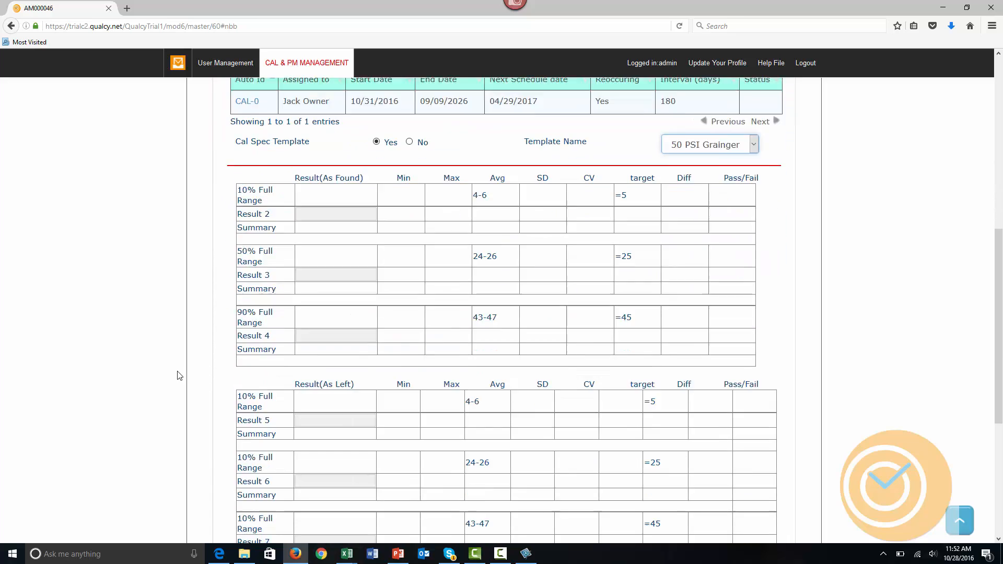
{"action": "scroll", "coordinate": [179, 374], "scroll_direction": "down", "scroll_amount": 2}
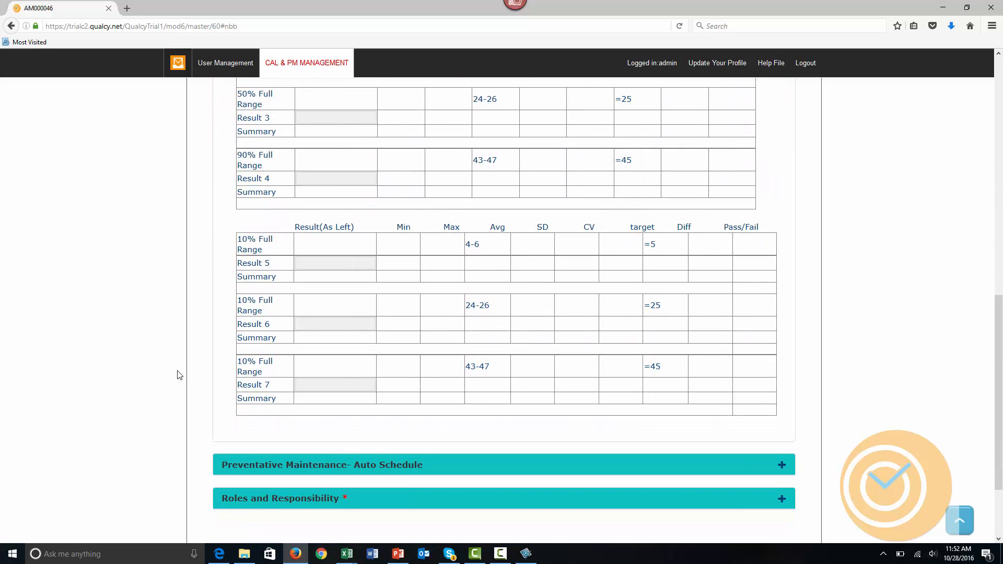
{"action": "scroll", "coordinate": [180, 375], "scroll_direction": "up", "scroll_amount": 1}
{"action": "scroll", "coordinate": [179, 375], "scroll_direction": "up", "scroll_amount": 1}
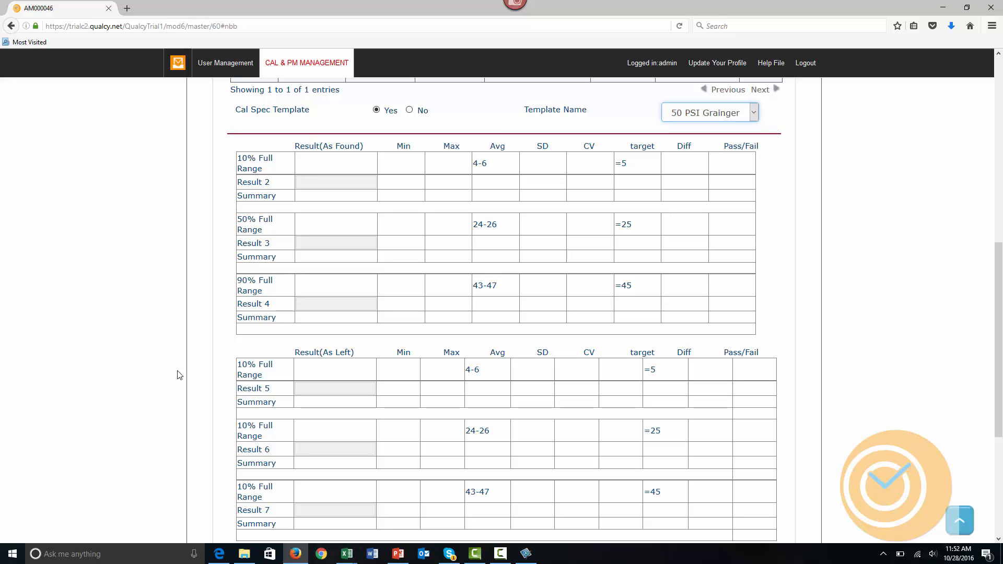
{"action": "scroll", "coordinate": [189, 370], "scroll_direction": "up", "scroll_amount": 10}
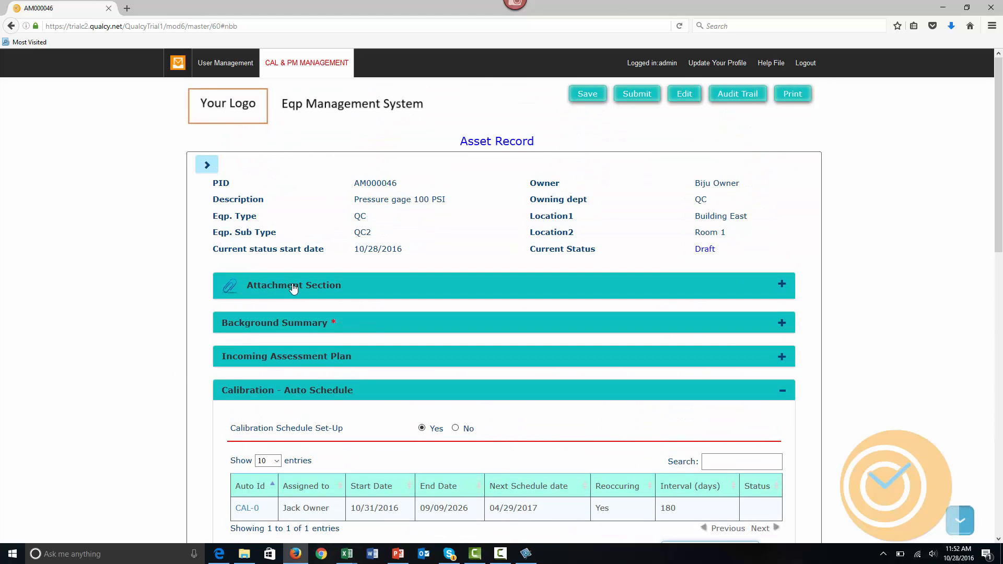
{"action": "left_click", "coordinate": [593, 98]}
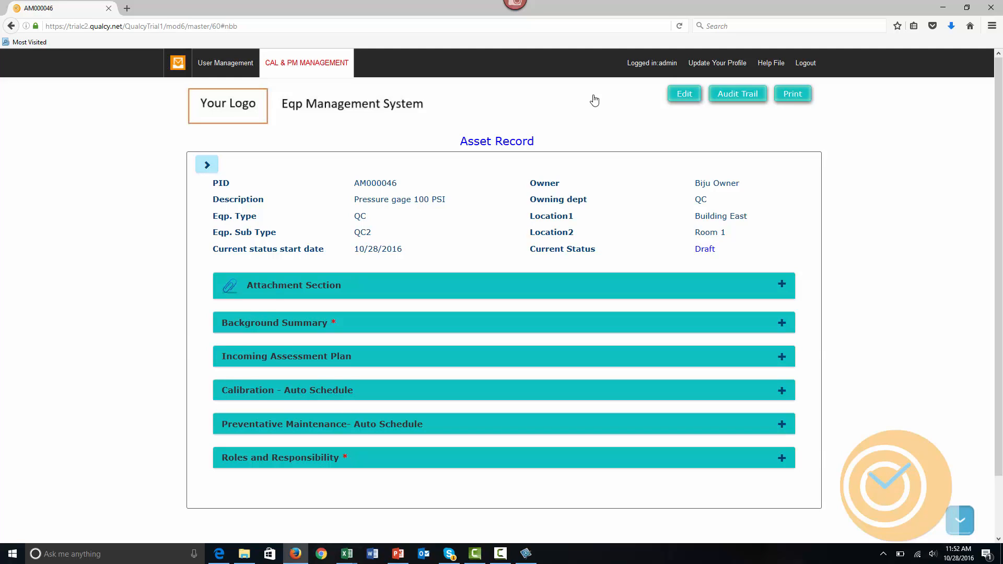
Switch from the admin account to the asset owner's account and open asset record AM000046 from its inbox notification.
{"action": "left_click", "coordinate": [804, 64]}
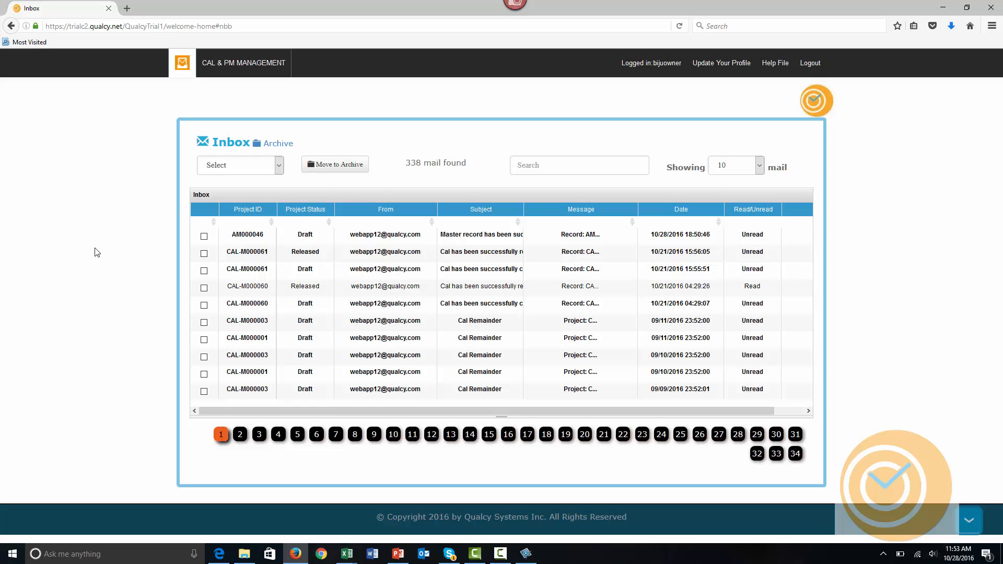
{"action": "left_click", "coordinate": [236, 236]}
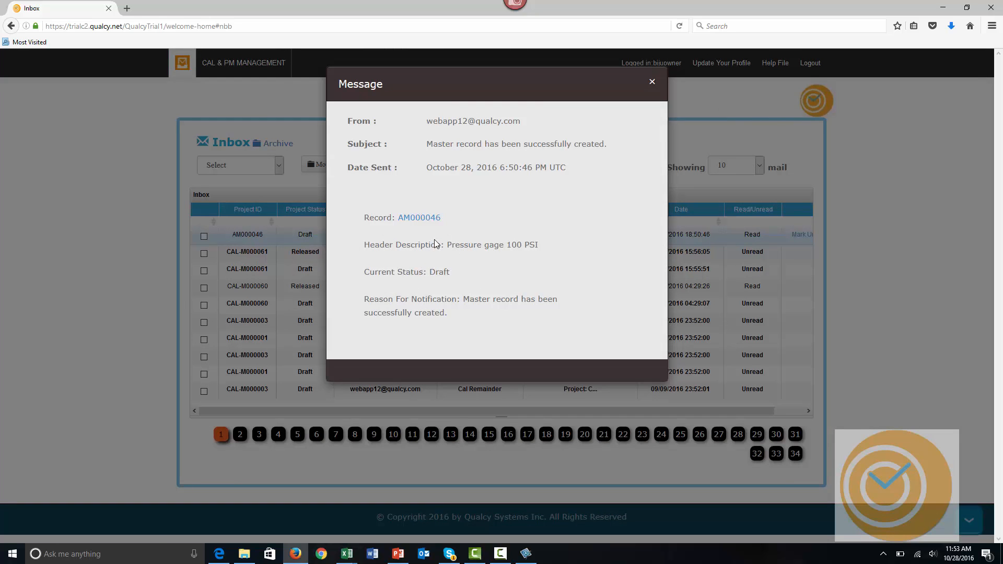
{"action": "left_click", "coordinate": [416, 219]}
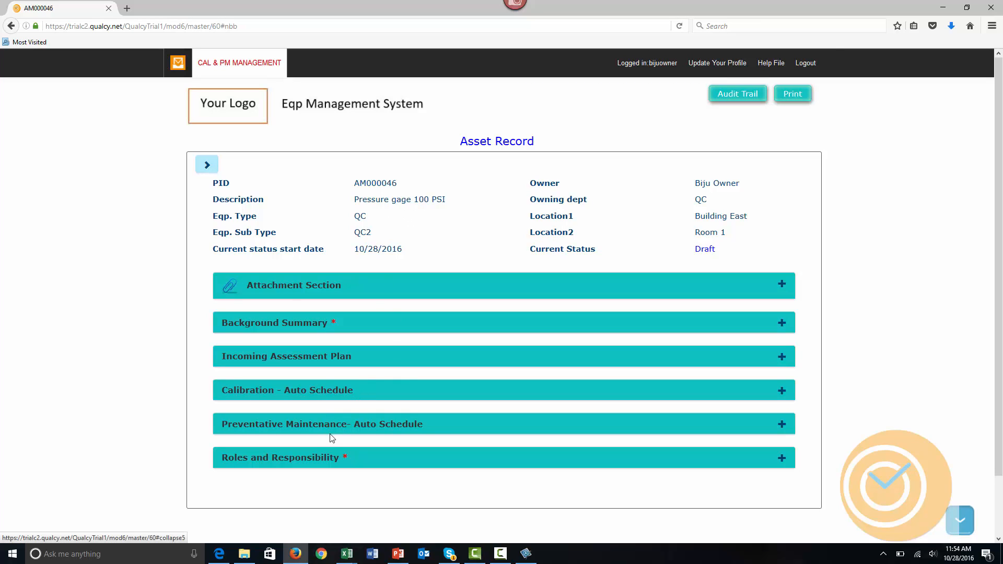
Create a new PM/Repair record for the 100 PSI pressure gage asset.
{"action": "left_click", "coordinate": [207, 165]}
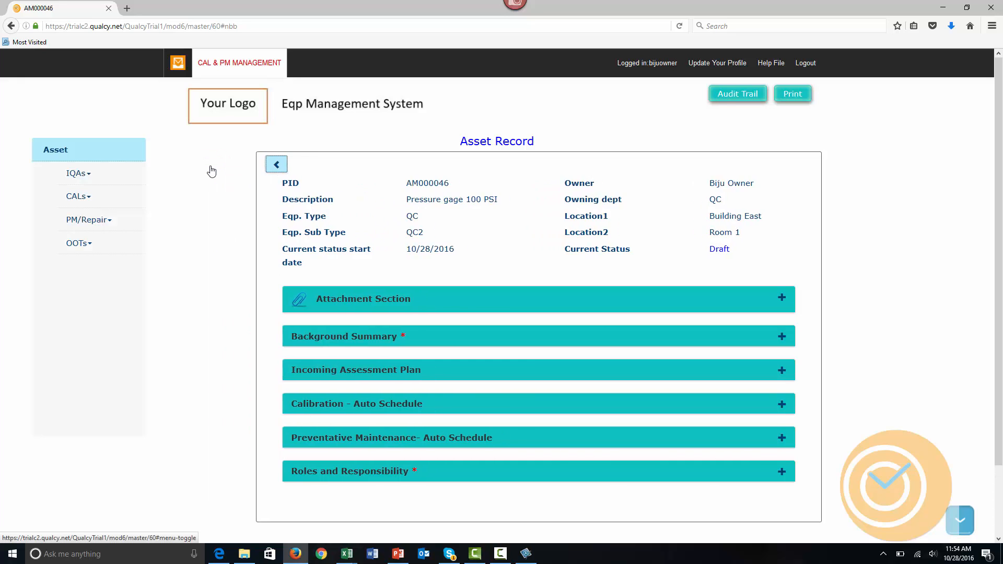
{"action": "left_click", "coordinate": [122, 226]}
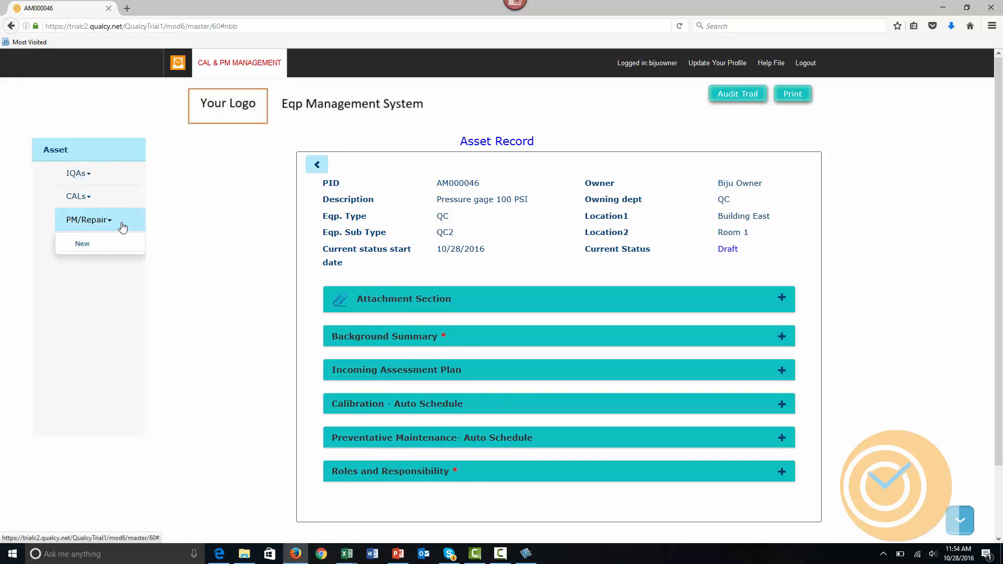
{"action": "left_click", "coordinate": [118, 244]}
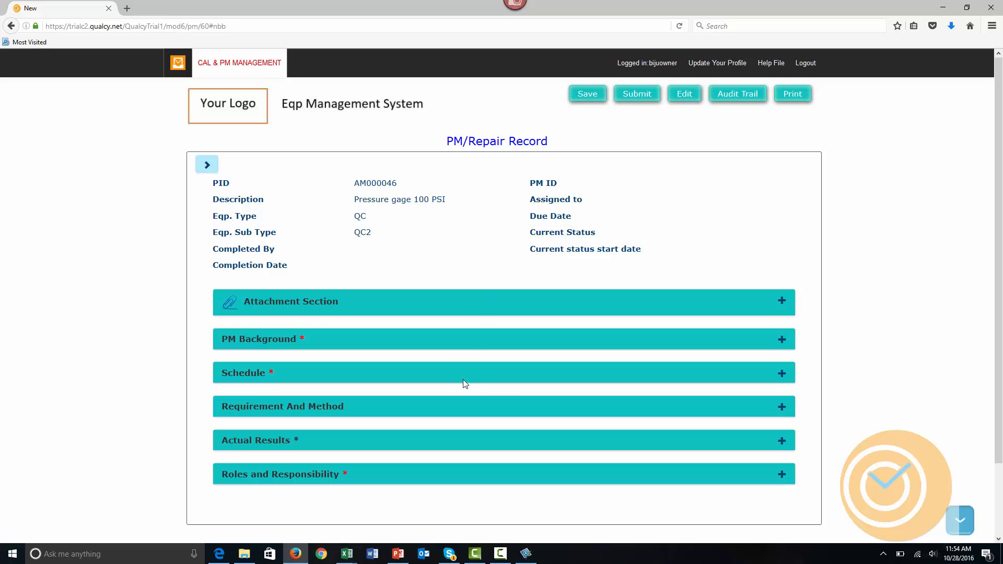
Assign the PM/Repair record to the third listed person in the PM Background section.
{"action": "left_click", "coordinate": [426, 342]}
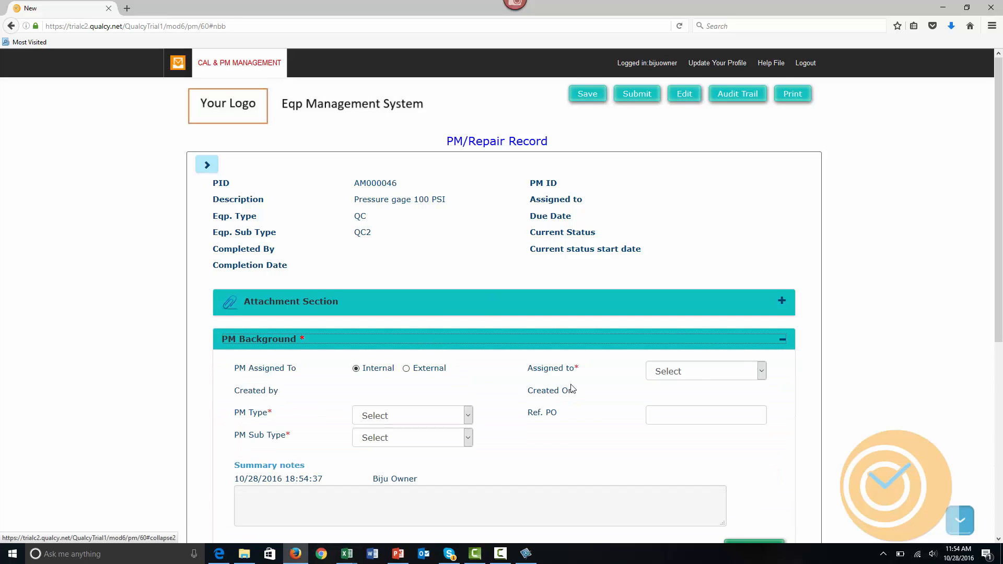
{"action": "left_click", "coordinate": [690, 372]}
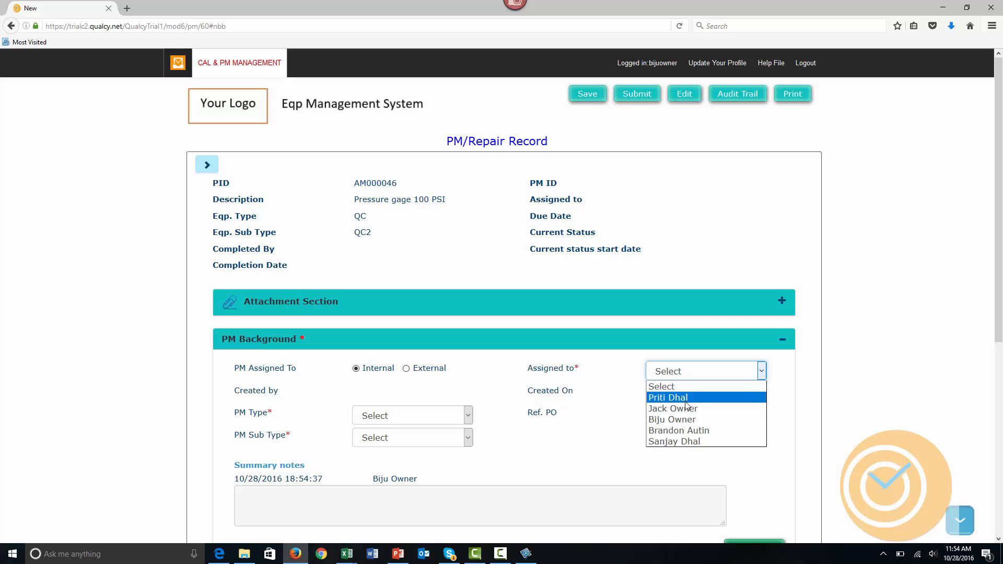
{"action": "left_click", "coordinate": [686, 420]}
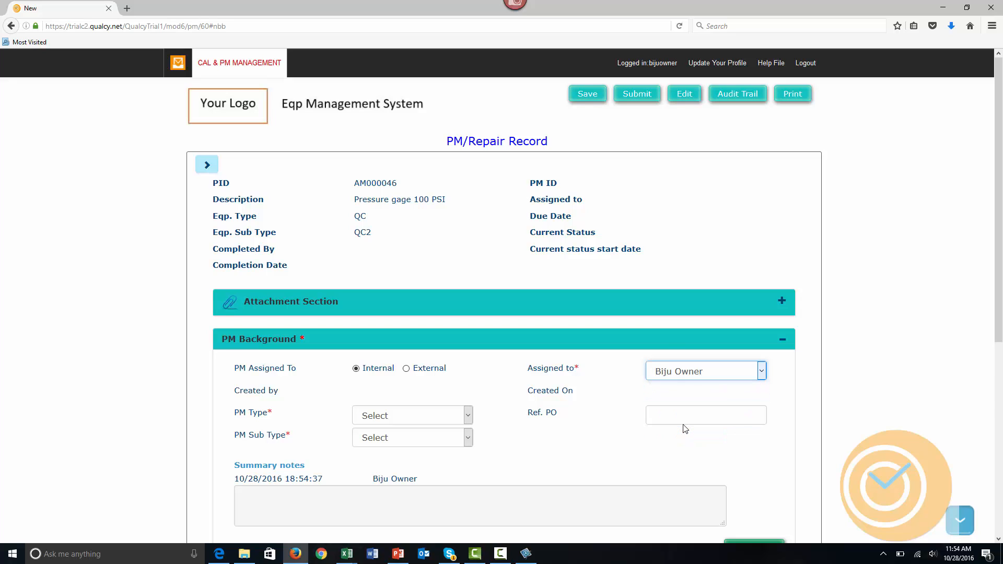
Set the PM Type to Unplanned and the PM Sub Type to Repair in the PM Background section.
{"action": "left_click", "coordinate": [447, 418]}
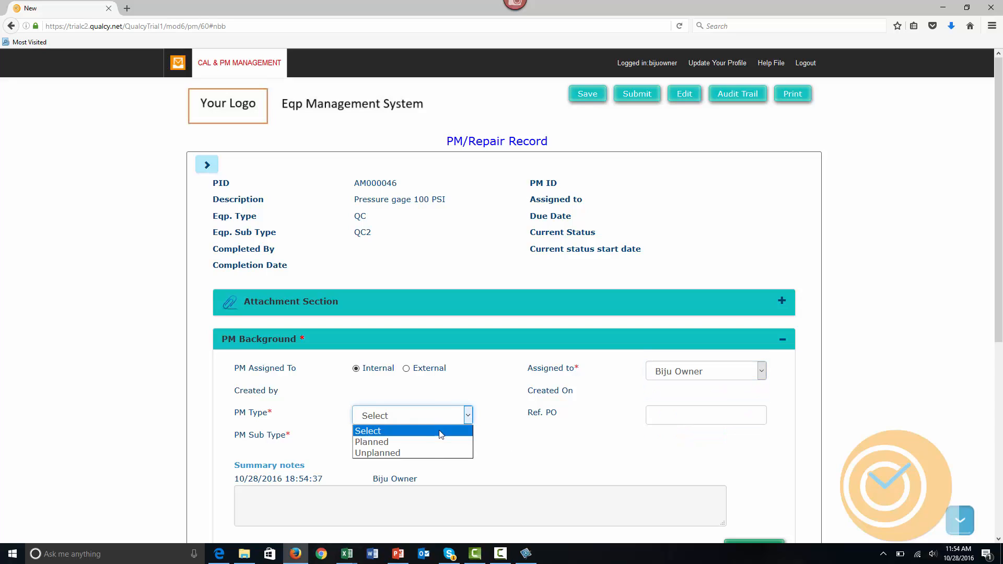
{"action": "left_click", "coordinate": [426, 445]}
{"action": "left_click", "coordinate": [423, 445]}
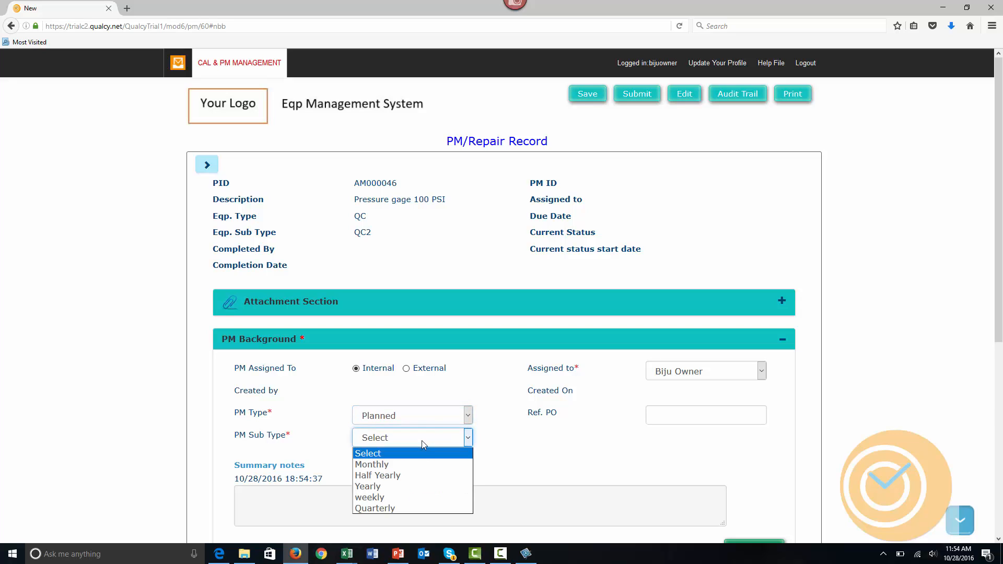
{"action": "left_click", "coordinate": [415, 452]}
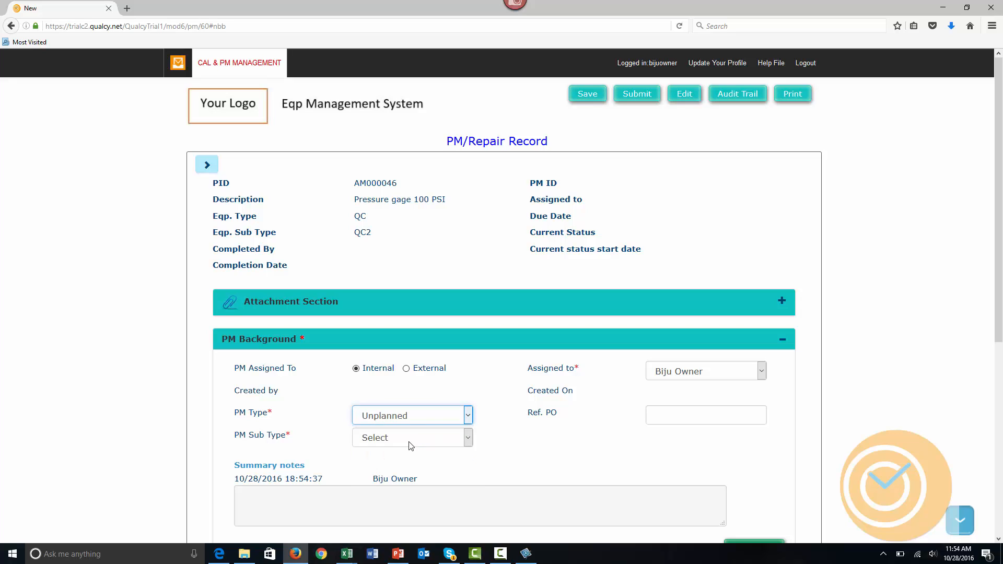
{"action": "left_click", "coordinate": [407, 439]}
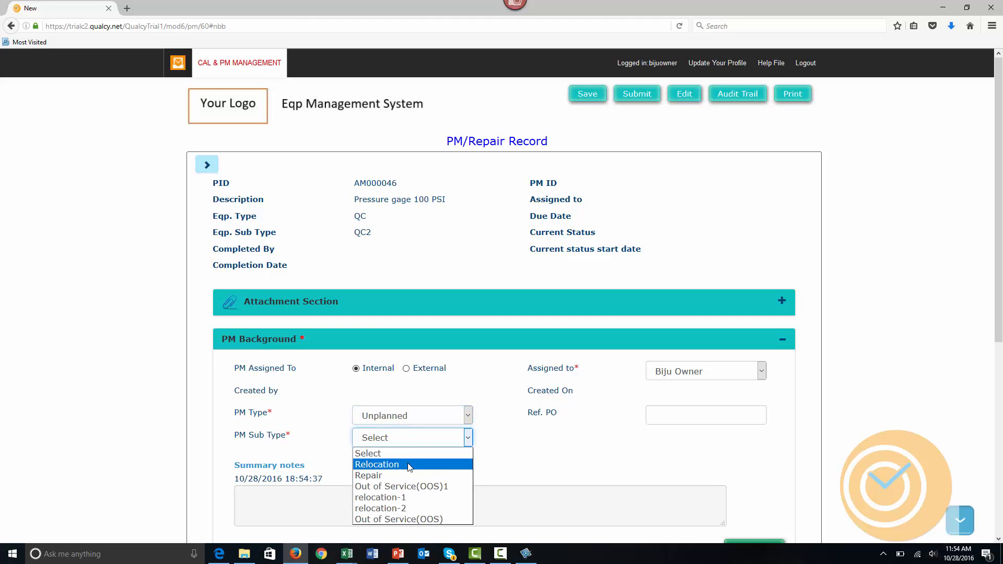
{"action": "left_click", "coordinate": [400, 476]}
Enter the PM Background summary note "The details of the repair work that are to be completed." with its spelling corrected.
{"action": "scroll", "coordinate": [538, 390], "scroll_direction": "down", "scroll_amount": 5}
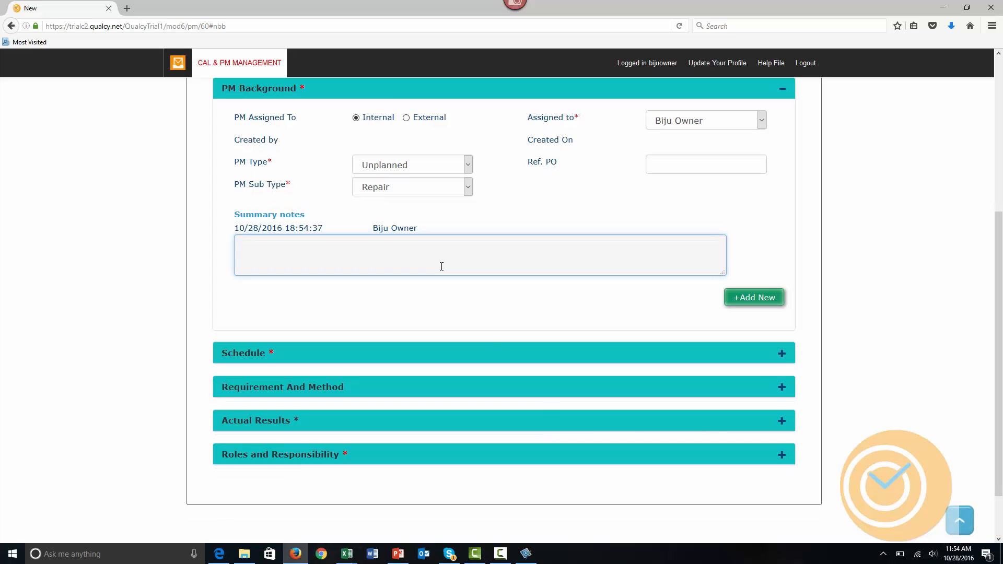
{"action": "type", "text": "he detail"}
{"action": "type", "text": "s of the reapir "}
{"action": "type", "text": "tha"}
{"action": "type", "text": "t need"}
{"action": "key", "text": "BackSpace"}
{"action": "key", "text": "BackSpace"}
{"action": "key", "text": "BackSpace"}
{"action": "key", "text": "BackSpace"}
{"action": "key", "text": "BackSpace"}
{"action": "key", "text": "BackSpace"}
{"action": "key", "text": "BackSpace"}
{"action": "key", "text": "BackSpace"}
{"action": "type", "text": "work that are "}
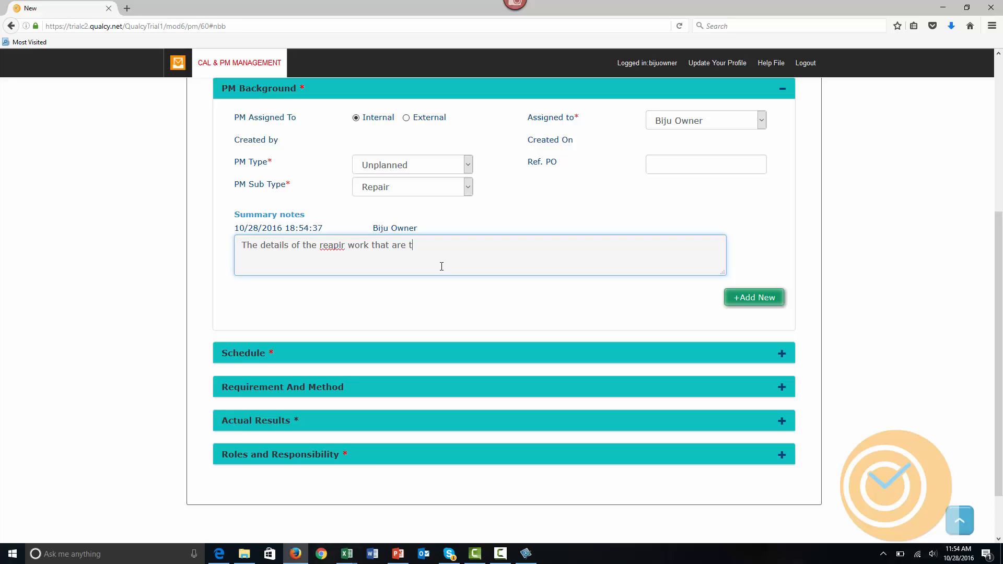
{"action": "type", "text": "to be complt"}
{"action": "key", "text": "BackSpace"}
{"action": "key", "text": "BackSpace"}
{"action": "type", "text": "eted."}
{"action": "right_click", "coordinate": [325, 245]}
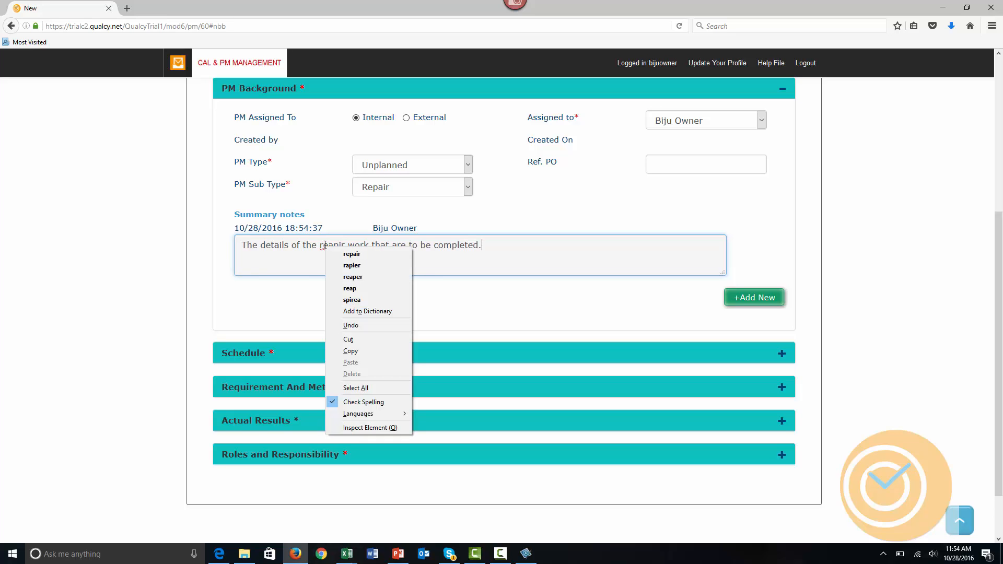
{"action": "left_click", "coordinate": [350, 256]}
{"action": "left_click", "coordinate": [458, 328]}
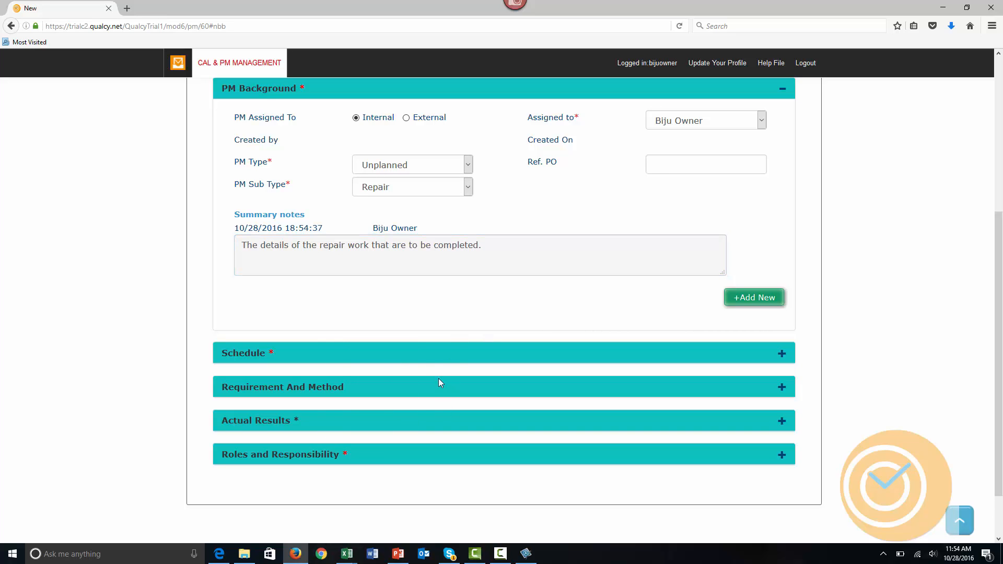
Schedule the repair manually with start date 10/31/2016 and end date 11/04/2016.
{"action": "left_click", "coordinate": [434, 359]}
{"action": "left_click", "coordinate": [438, 406]}
{"action": "scroll", "coordinate": [452, 444], "scroll_direction": "down", "scroll_amount": 3}
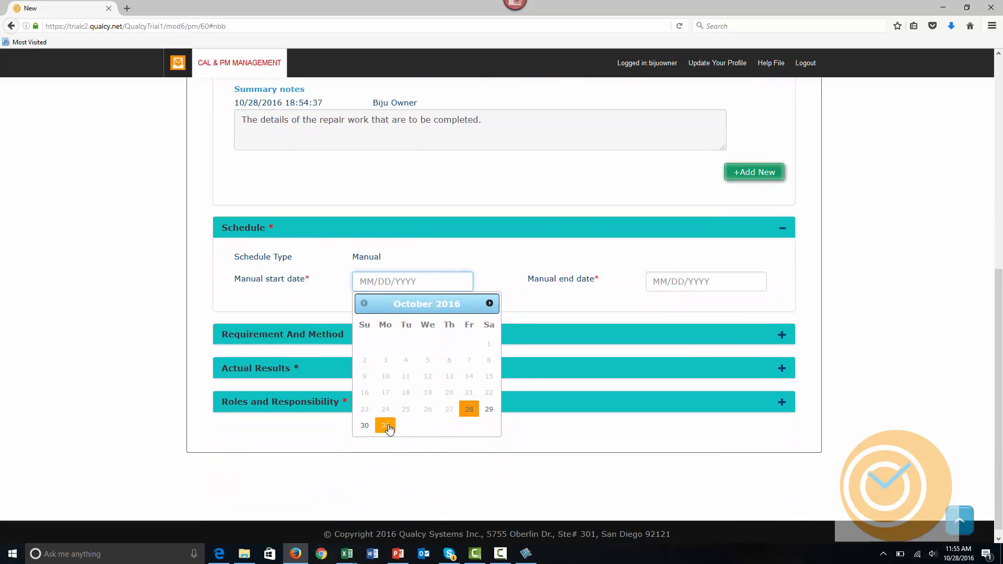
{"action": "left_click", "coordinate": [386, 426]}
{"action": "left_click", "coordinate": [679, 282]}
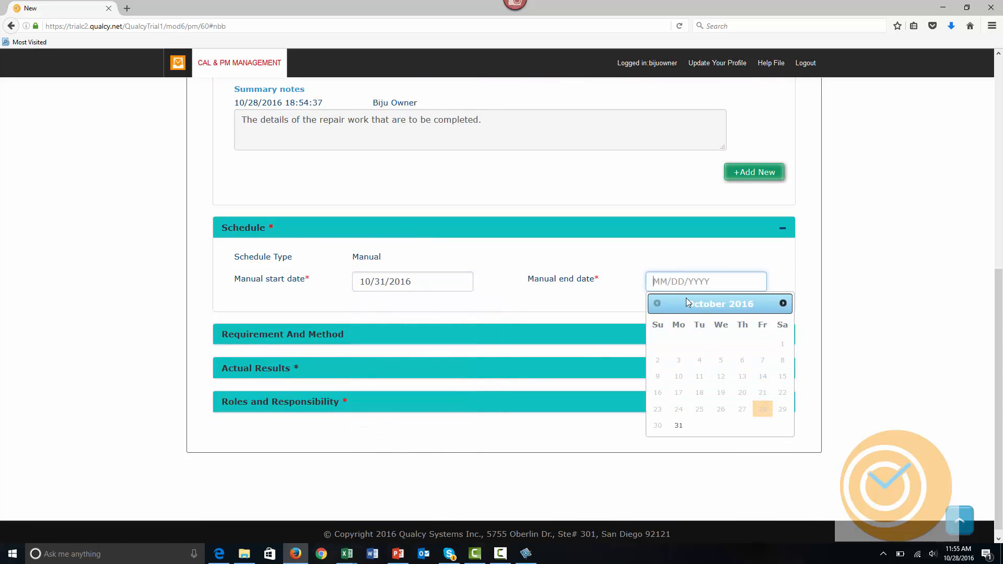
{"action": "left_click", "coordinate": [782, 303]}
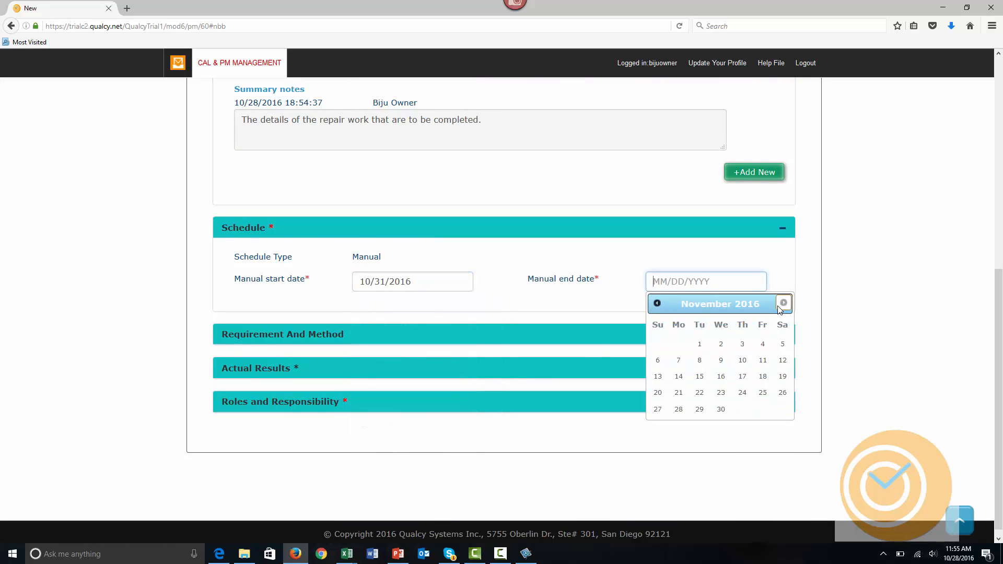
{"action": "left_click", "coordinate": [768, 349]}
Choose the fourth listed person as Default Coordinator in the Roles and Responsibility section.
{"action": "left_click", "coordinate": [525, 404]}
{"action": "scroll", "coordinate": [575, 387], "scroll_direction": "down", "scroll_amount": 2}
{"action": "left_click", "coordinate": [636, 374]}
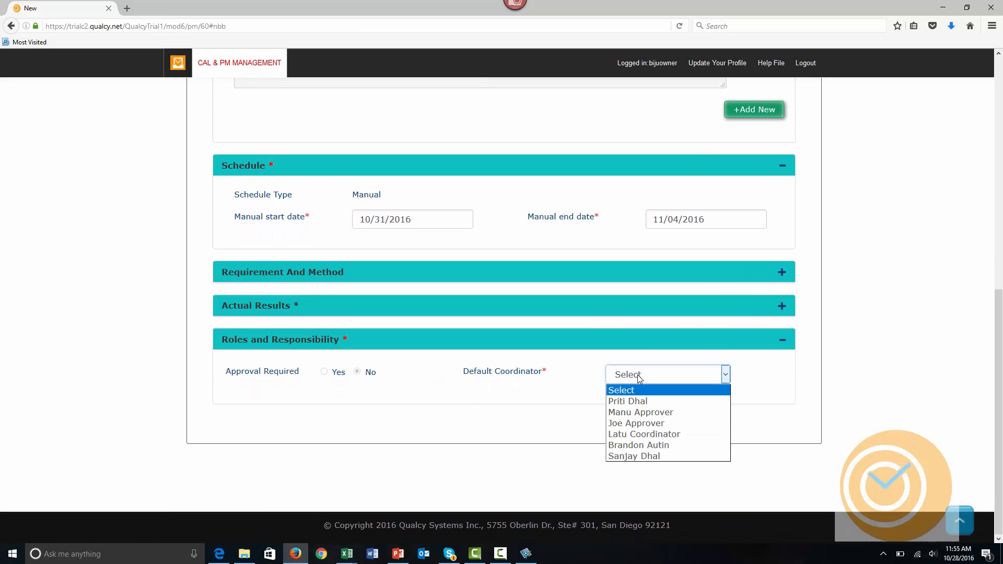
{"action": "left_click", "coordinate": [642, 435]}
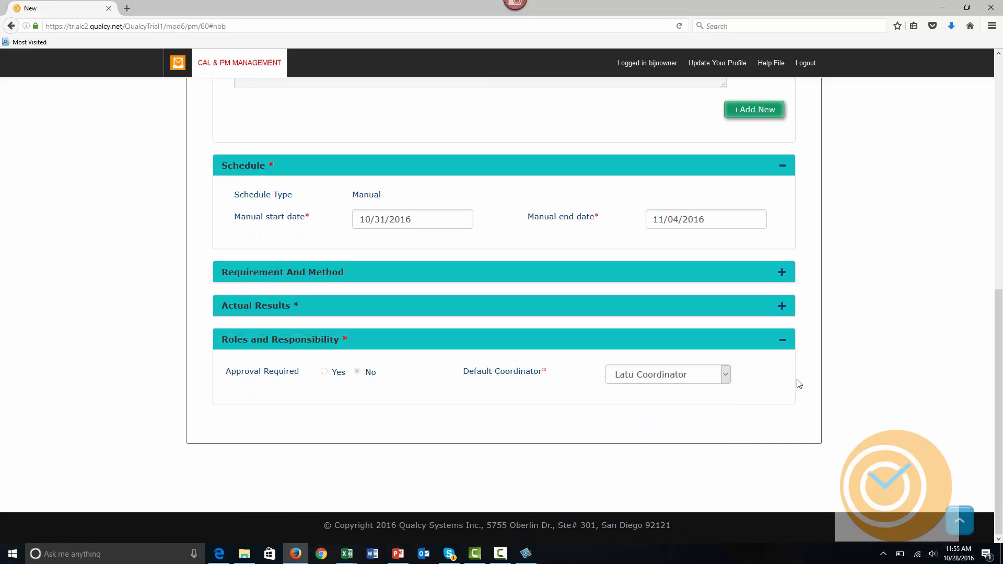
Submit the PM/Repair record for release, signing with the owner's e-signature ID and password.
{"action": "scroll", "coordinate": [799, 383], "scroll_direction": "up", "scroll_amount": 10}
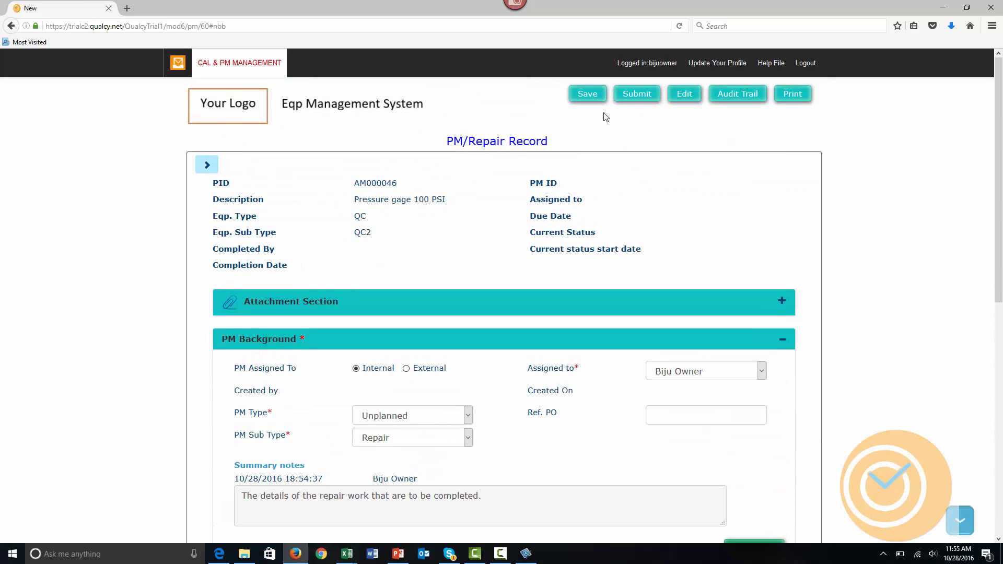
{"action": "left_click", "coordinate": [635, 96]}
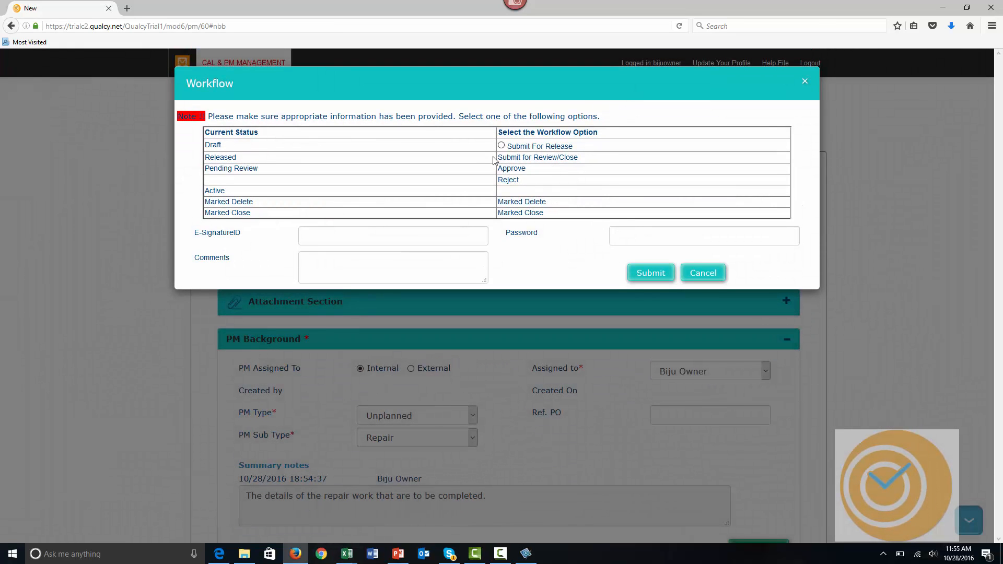
{"action": "left_click", "coordinate": [501, 145]}
{"action": "left_click", "coordinate": [420, 237]}
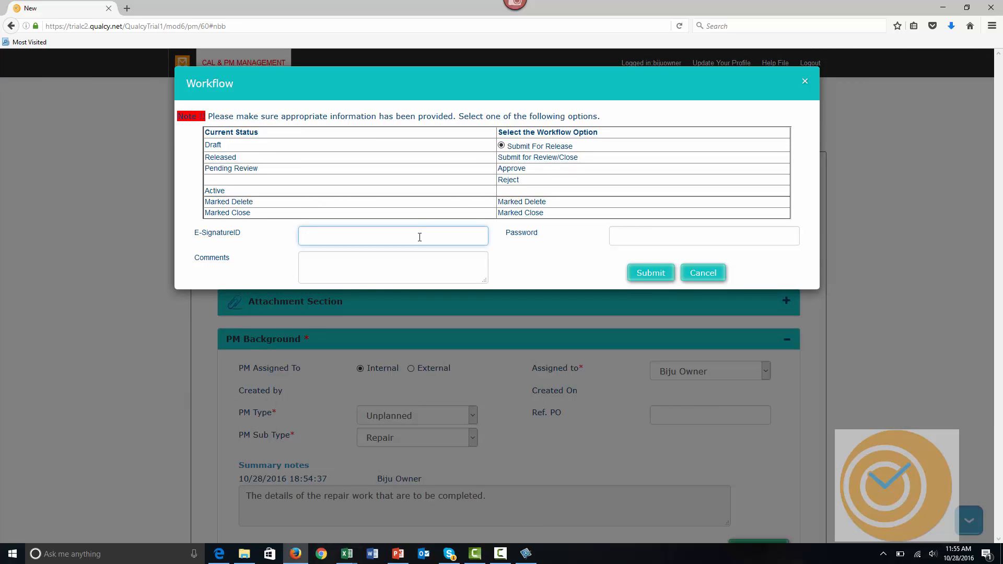
{"action": "type", "text": "bijuowner"}
{"action": "key", "text": "Tab"}
{"action": "type", "text": "••••••••"}
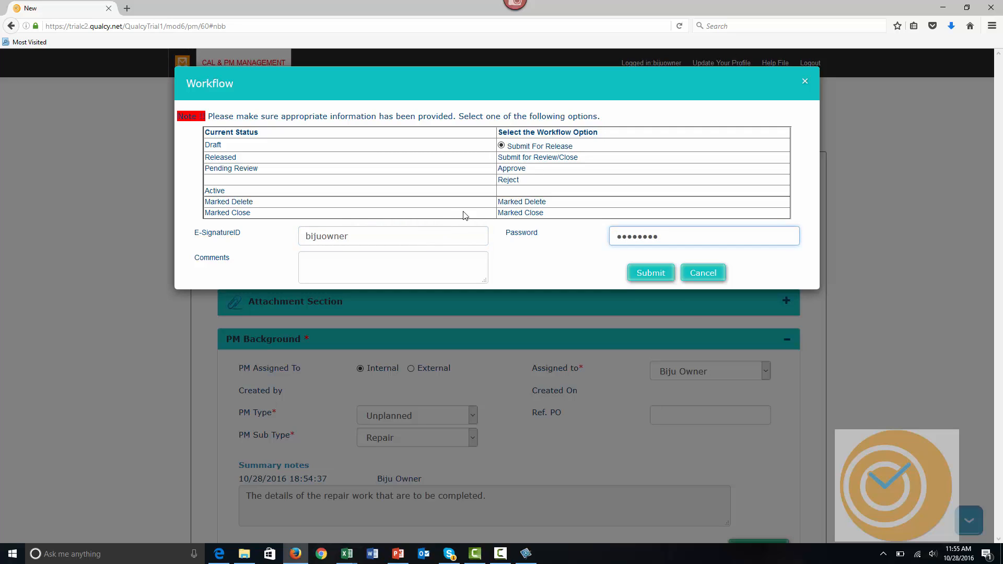
{"action": "left_click", "coordinate": [641, 276]}
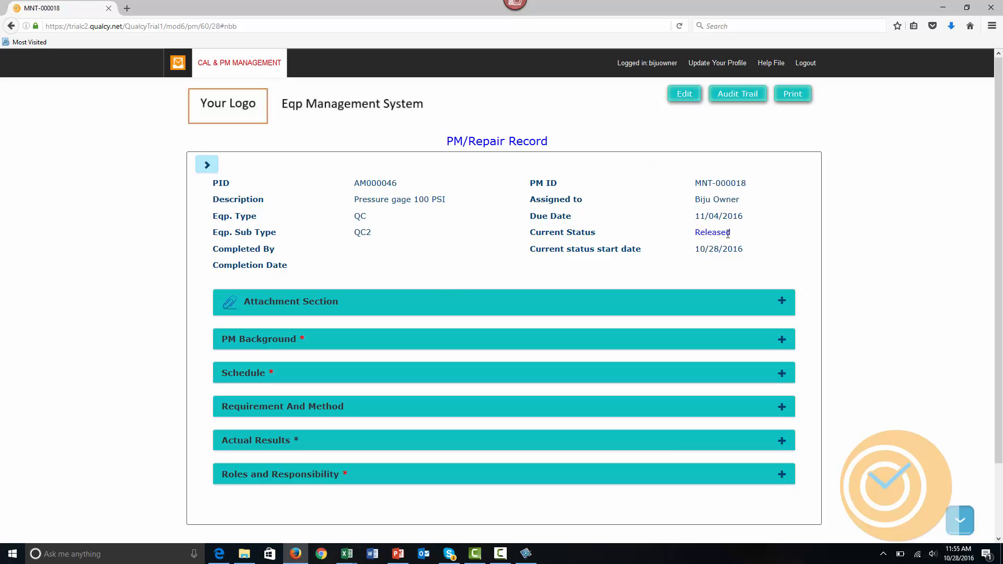
Open the released PM/Repair record MNT-000018 from its inbox notification.
{"action": "left_click", "coordinate": [177, 64]}
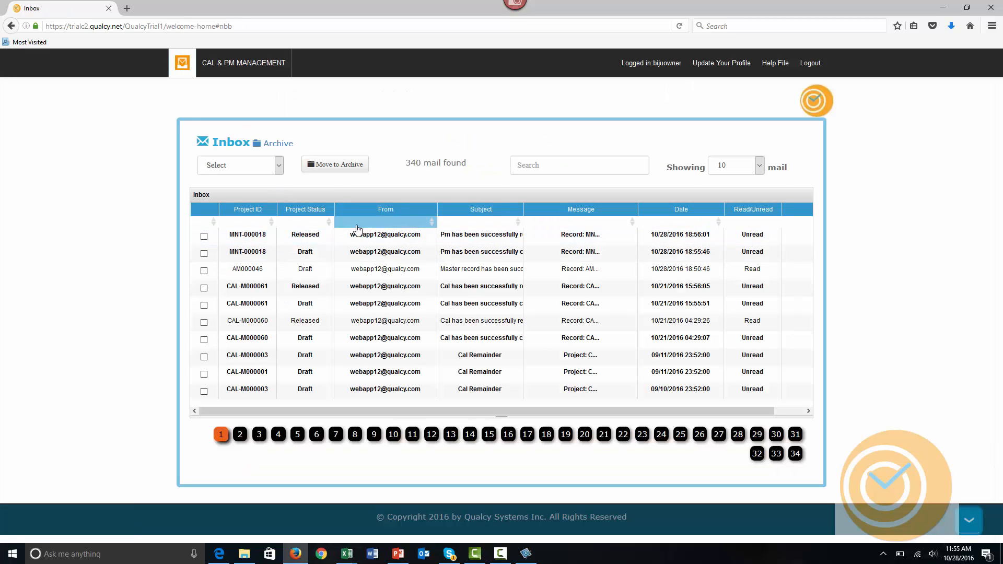
{"action": "left_click", "coordinate": [253, 236]}
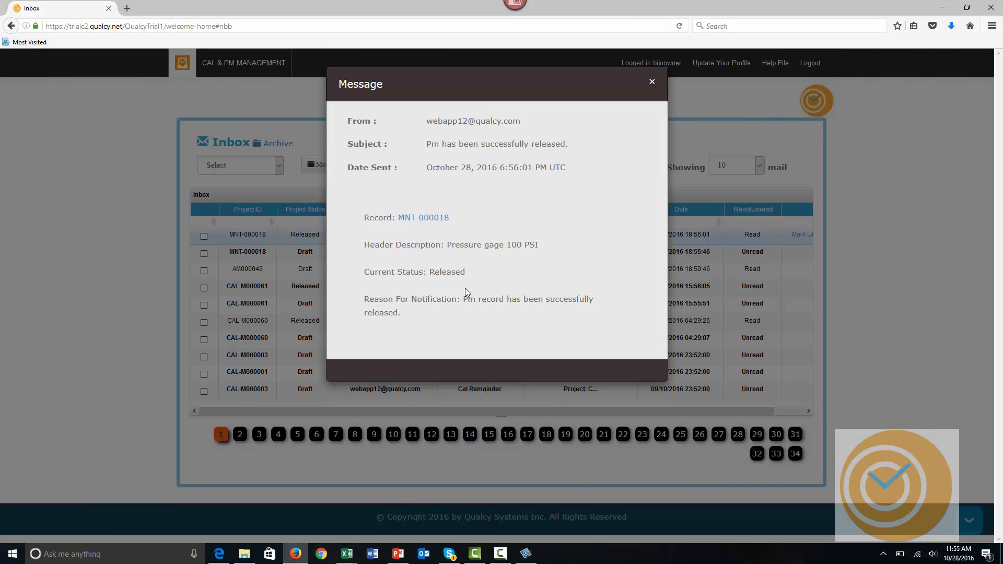
{"action": "left_click", "coordinate": [433, 219]}
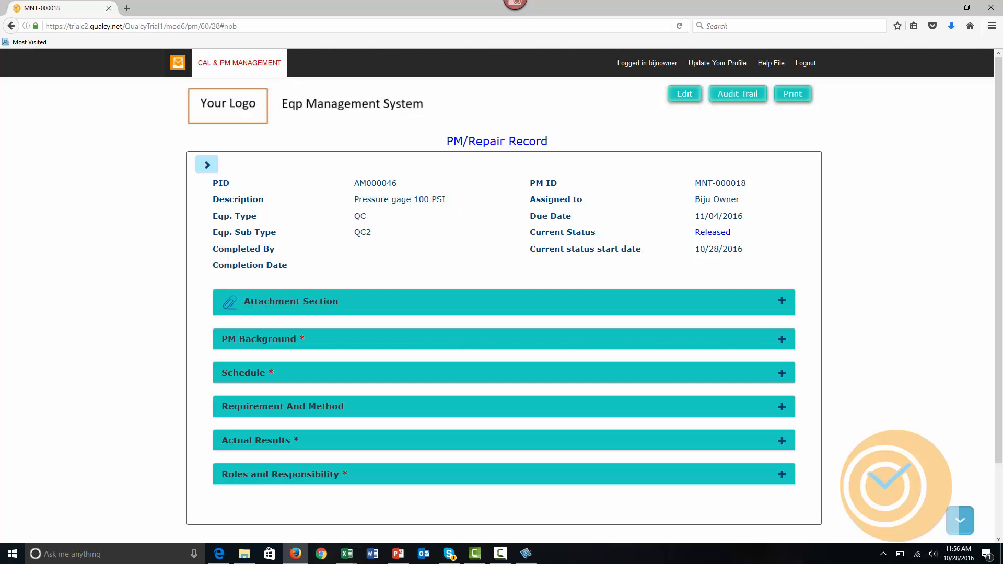
Put the PM/Repair record into edit mode and set its actual start and end dates both to 10/28/2016.
{"action": "left_click", "coordinate": [678, 97]}
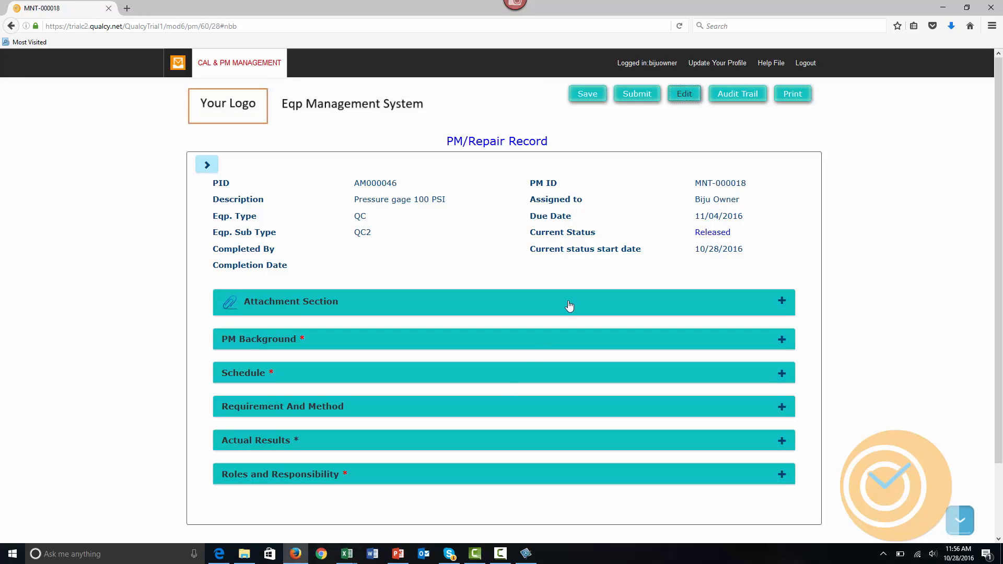
{"action": "left_click", "coordinate": [353, 444]}
{"action": "scroll", "coordinate": [354, 436], "scroll_direction": "down", "scroll_amount": 5}
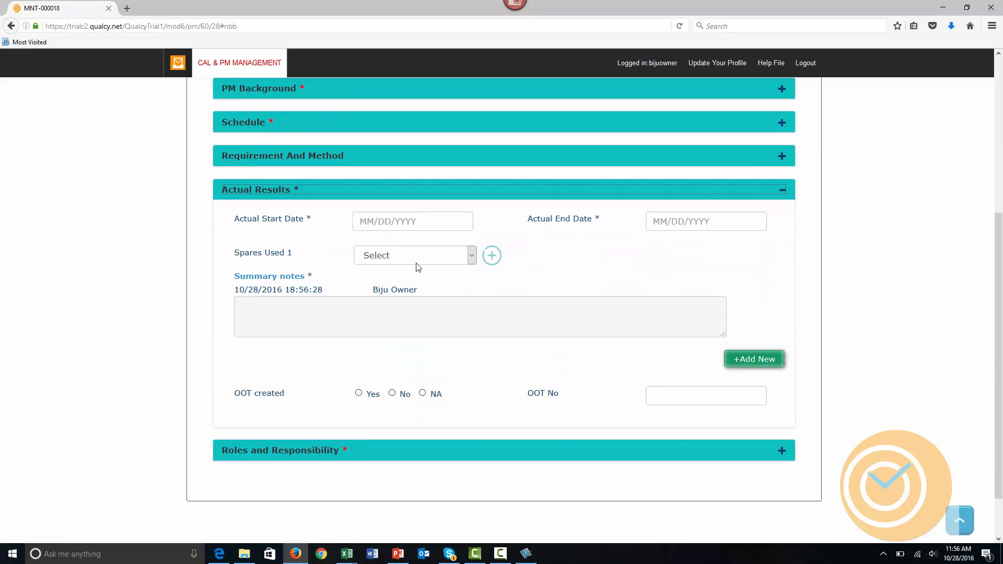
{"action": "left_click", "coordinate": [404, 221]}
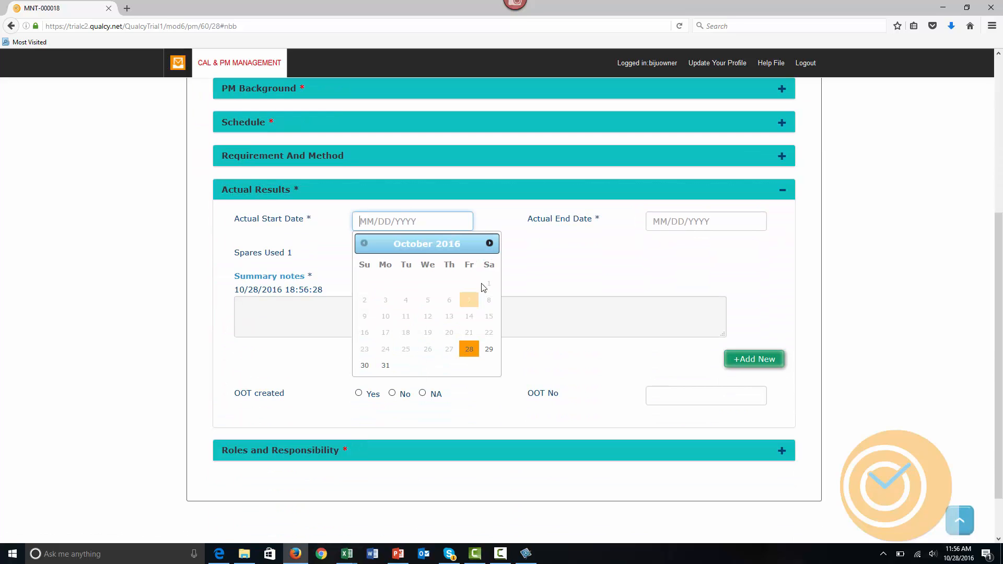
{"action": "left_click", "coordinate": [386, 365]}
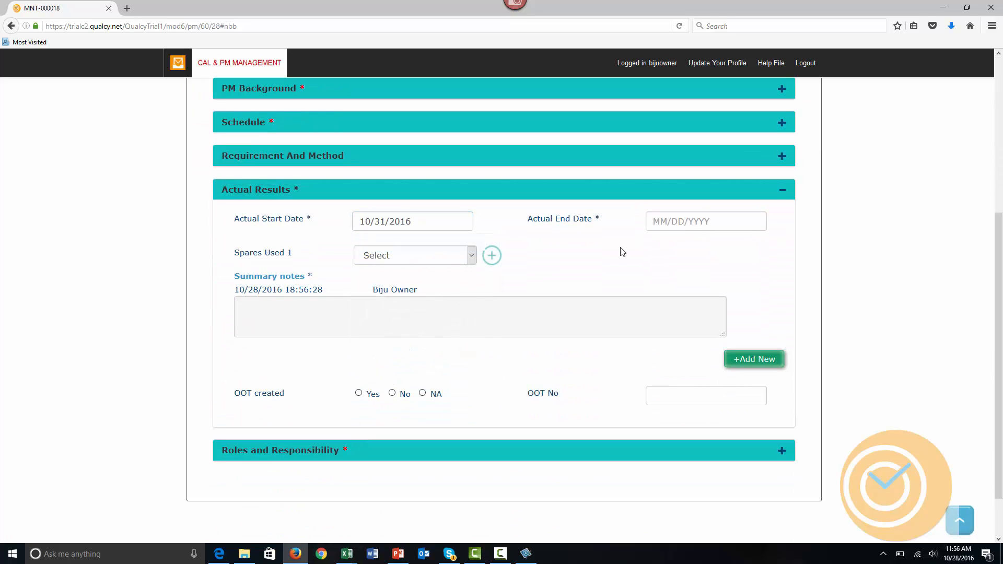
{"action": "left_click", "coordinate": [382, 228]}
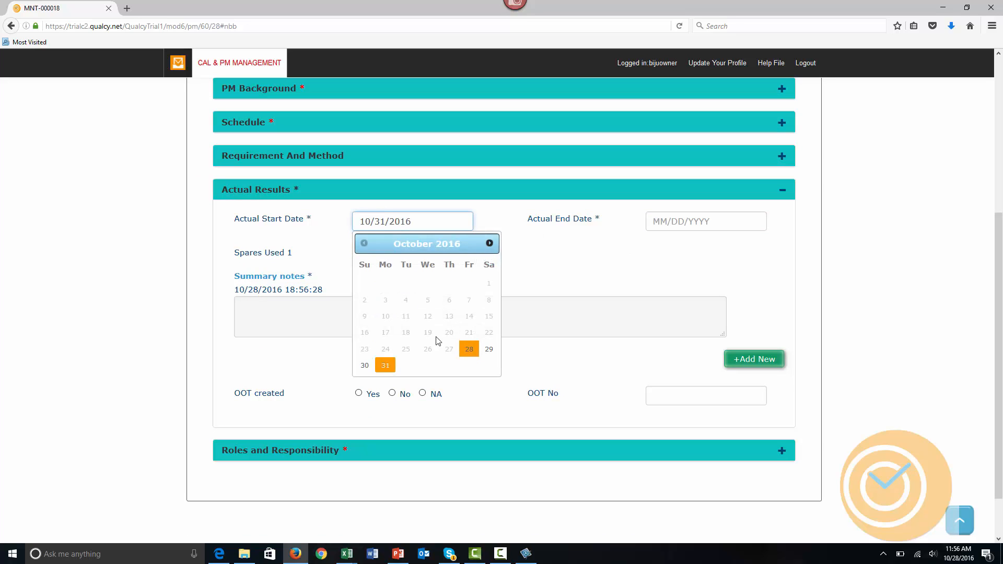
{"action": "left_click", "coordinate": [468, 350]}
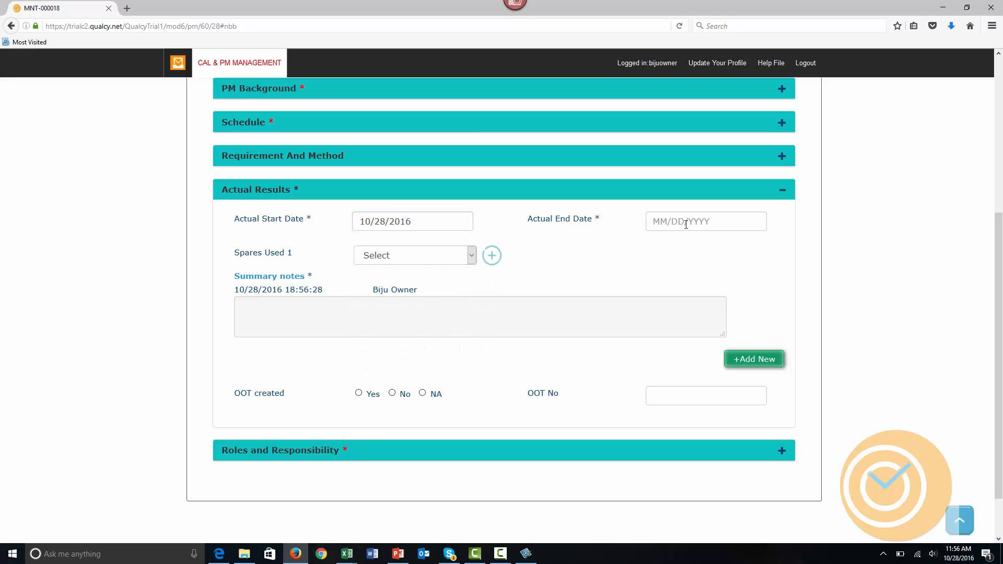
{"action": "left_click", "coordinate": [690, 222]}
{"action": "left_click", "coordinate": [755, 354]}
Enter the Actual Results summary note "The repair work has been completed." with its spelling corrected.
{"action": "left_click", "coordinate": [399, 325]}
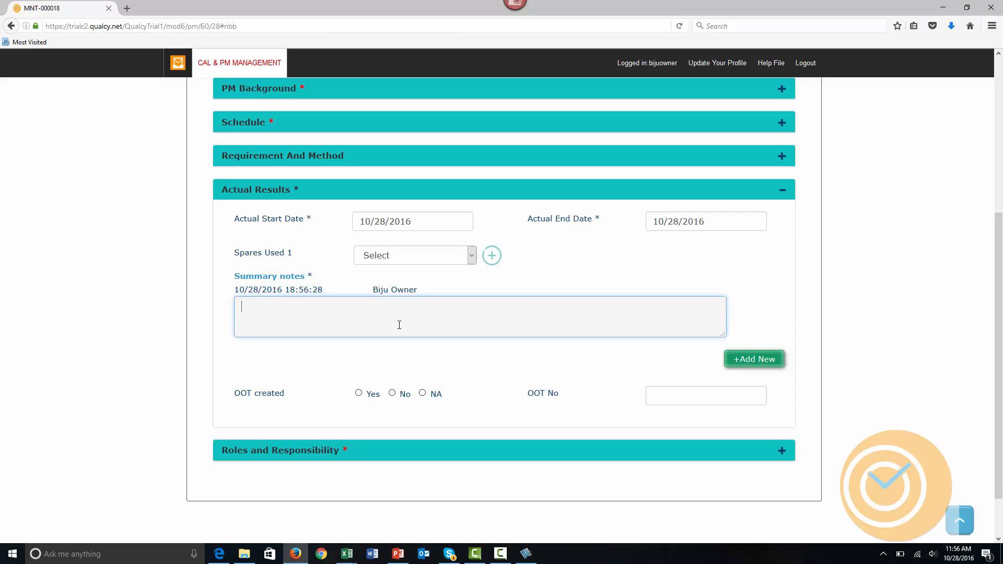
{"action": "type", "text": "The repair work has been co"}
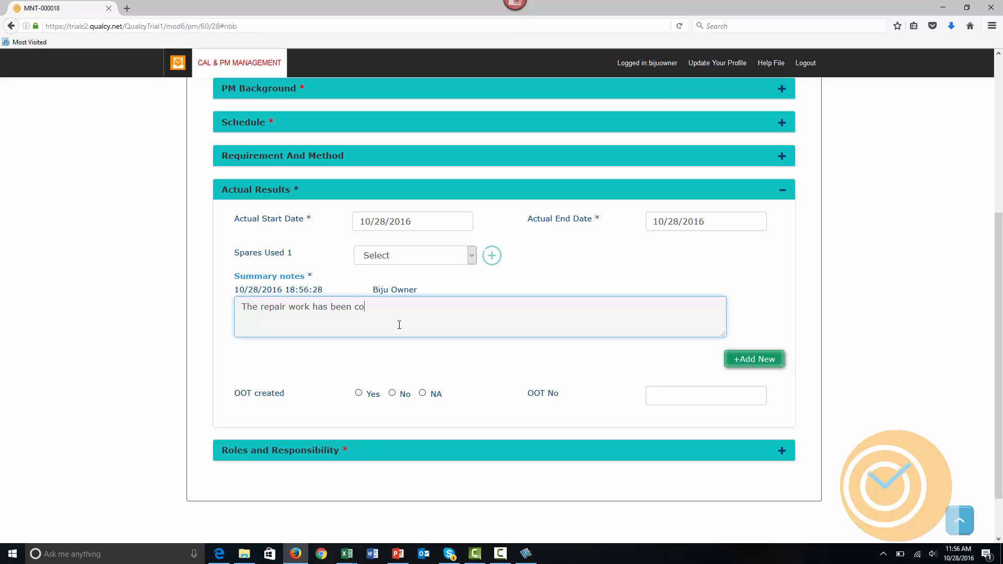
{"action": "type", "text": "mplted."}
{"action": "right_click", "coordinate": [372, 310]}
{"action": "left_click", "coordinate": [400, 317]}
Check the Roles and Responsibility section and submit the record for review/close with the owner's e-signature ID and password.
{"action": "scroll", "coordinate": [208, 359], "scroll_direction": "up", "scroll_amount": 5}
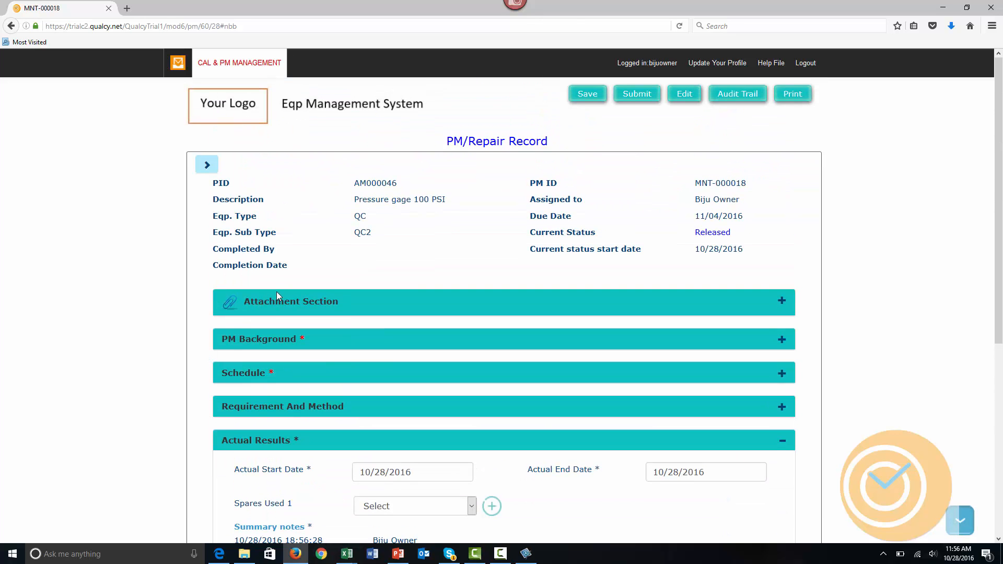
{"action": "scroll", "coordinate": [157, 320], "scroll_direction": "down", "scroll_amount": 6}
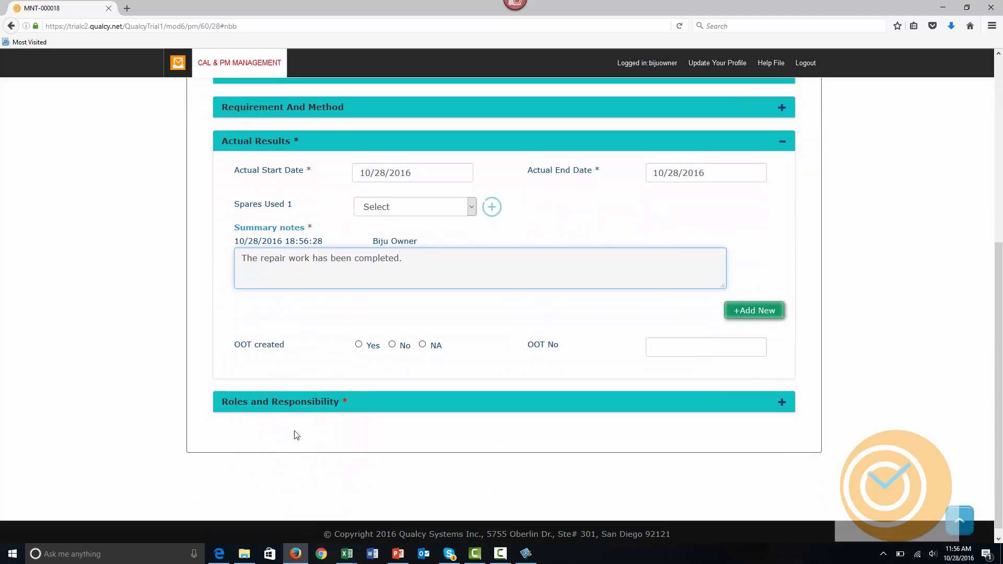
{"action": "left_click", "coordinate": [307, 397]}
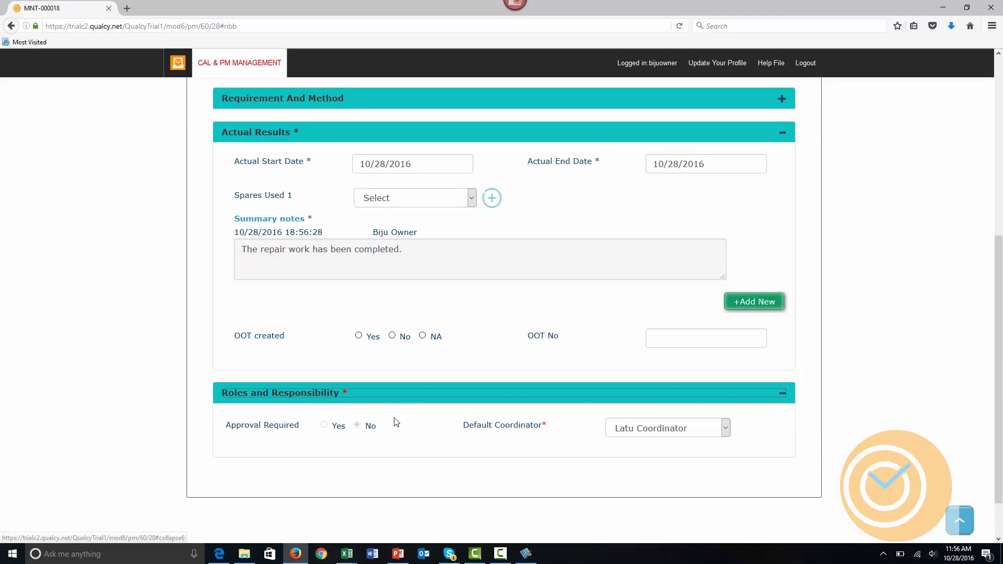
{"action": "scroll", "coordinate": [418, 394], "scroll_direction": "up", "scroll_amount": 6}
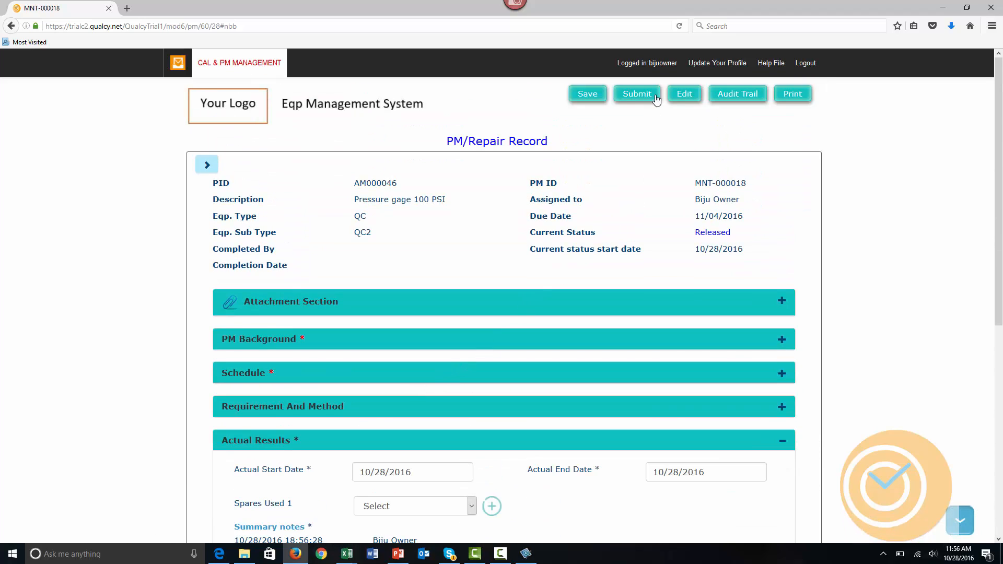
{"action": "left_click", "coordinate": [639, 97]}
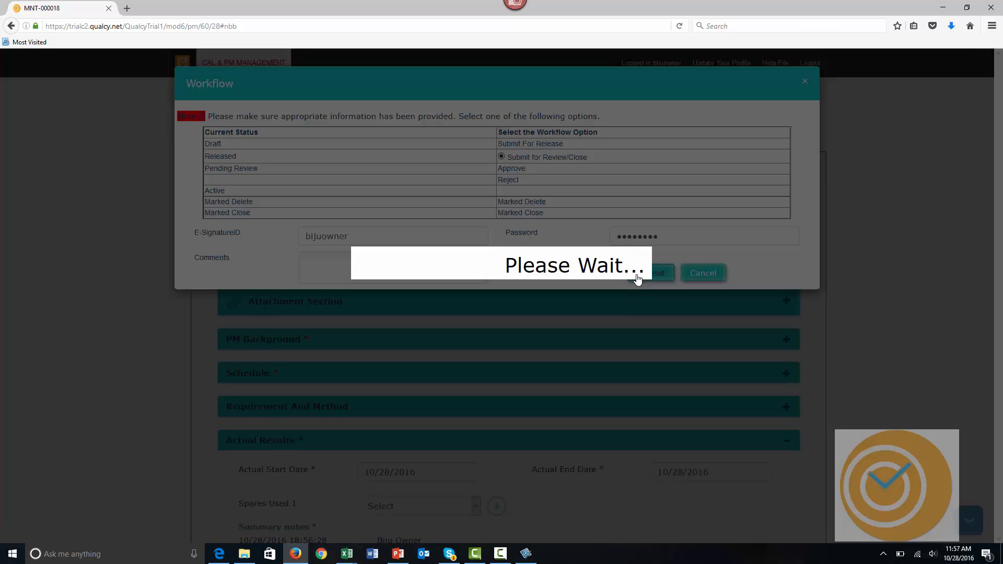
{"action": "left_click", "coordinate": [638, 276]}
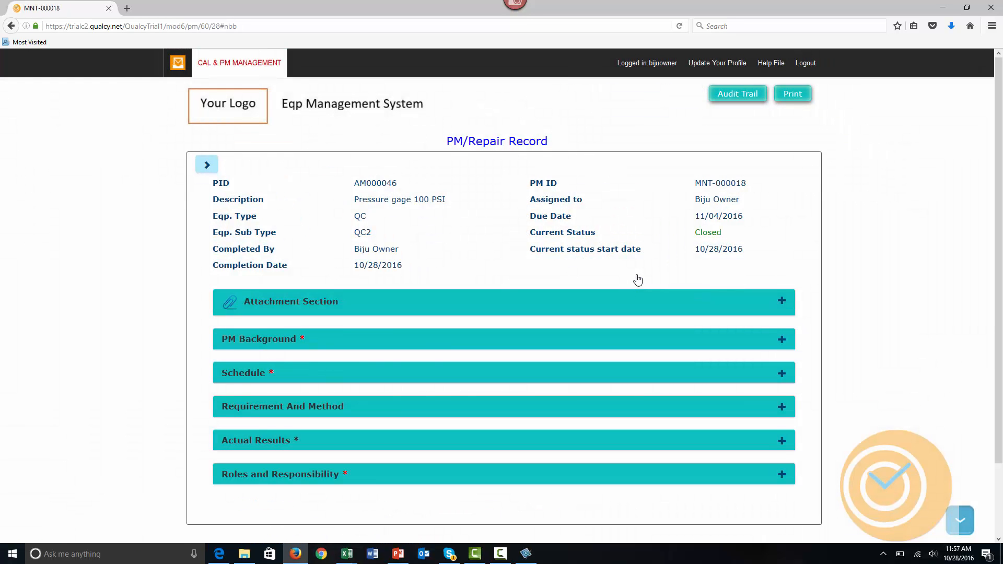
Review the approval requirement and coordinator in the Roles and Responsibility section of PM/Repair record MNT-000018.
{"action": "left_click", "coordinate": [445, 478]}
{"action": "scroll", "coordinate": [446, 478], "scroll_direction": "down", "scroll_amount": 3}
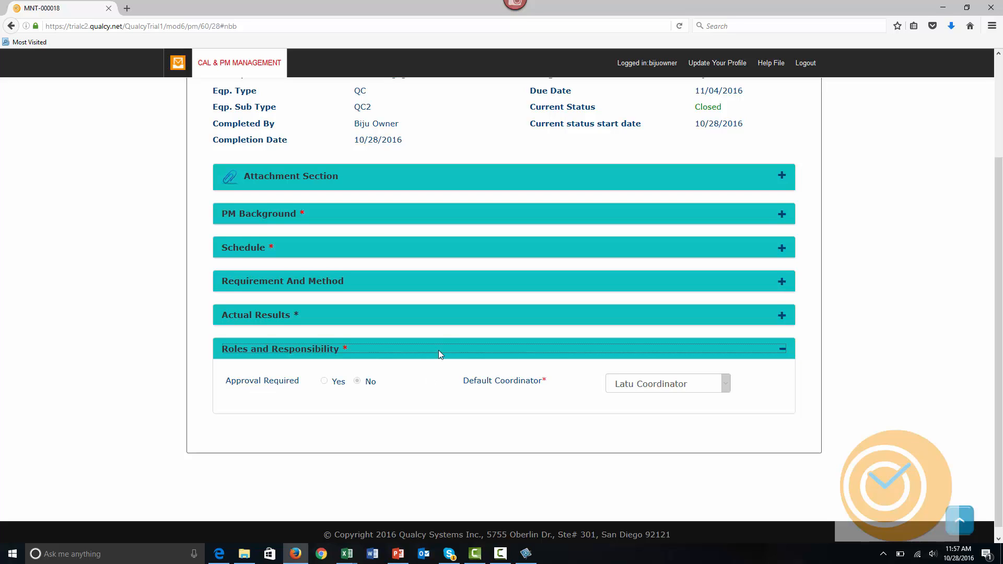
{"action": "scroll", "coordinate": [432, 362], "scroll_direction": "up", "scroll_amount": 3}
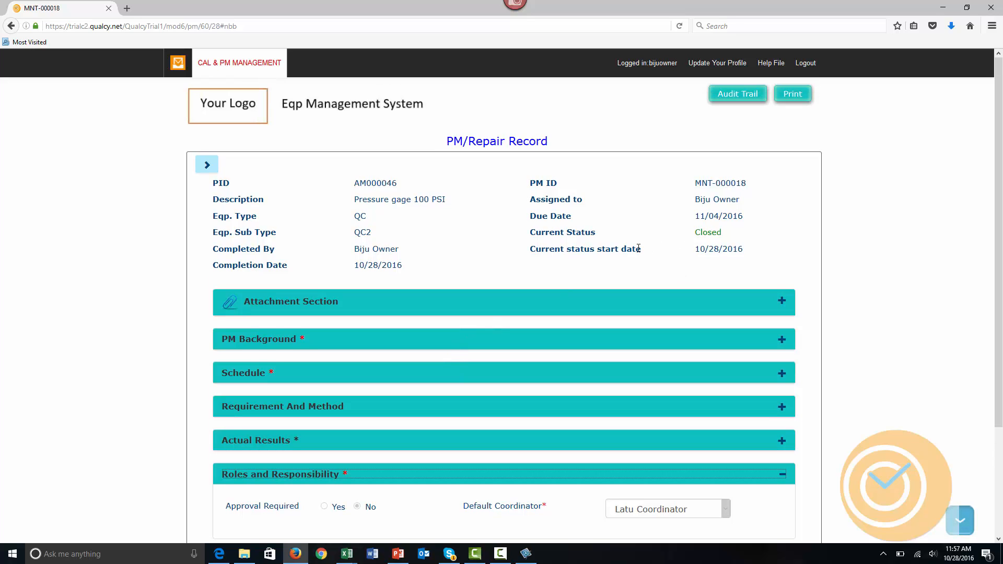
Go from the PM/Repair record to its parent asset record and expand the Background Summary section.
{"action": "left_click", "coordinate": [206, 165]}
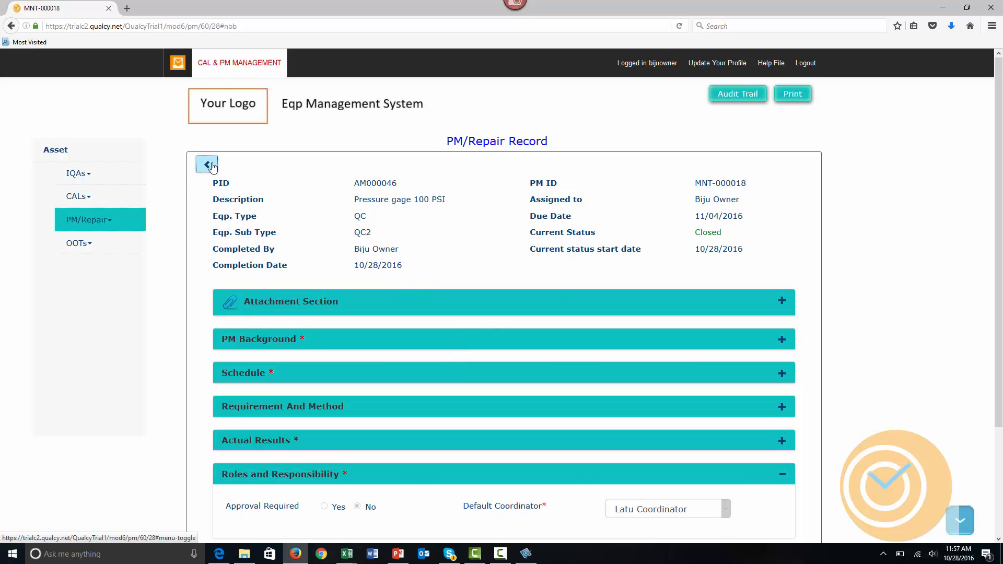
{"action": "left_click", "coordinate": [84, 156]}
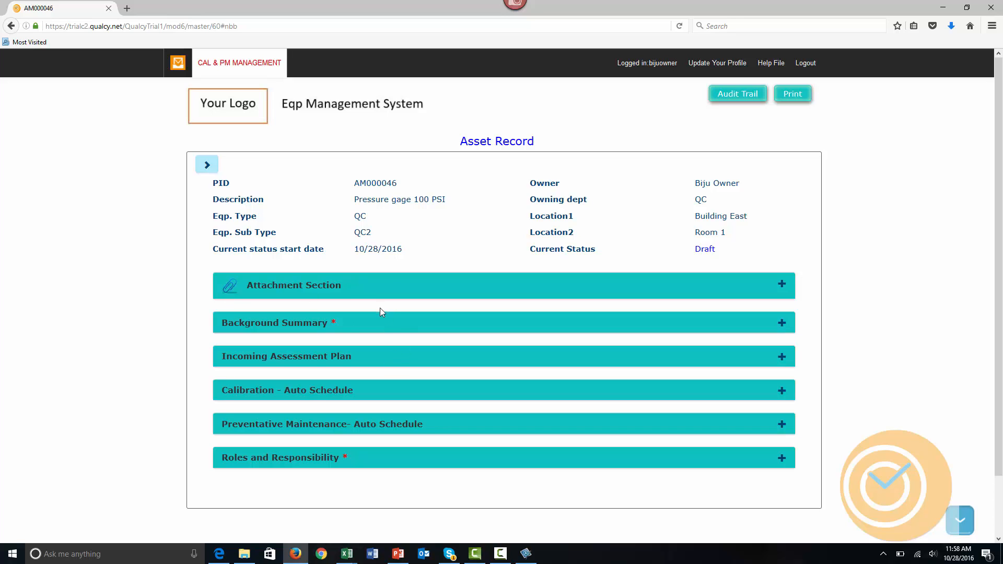
{"action": "left_click", "coordinate": [381, 323]}
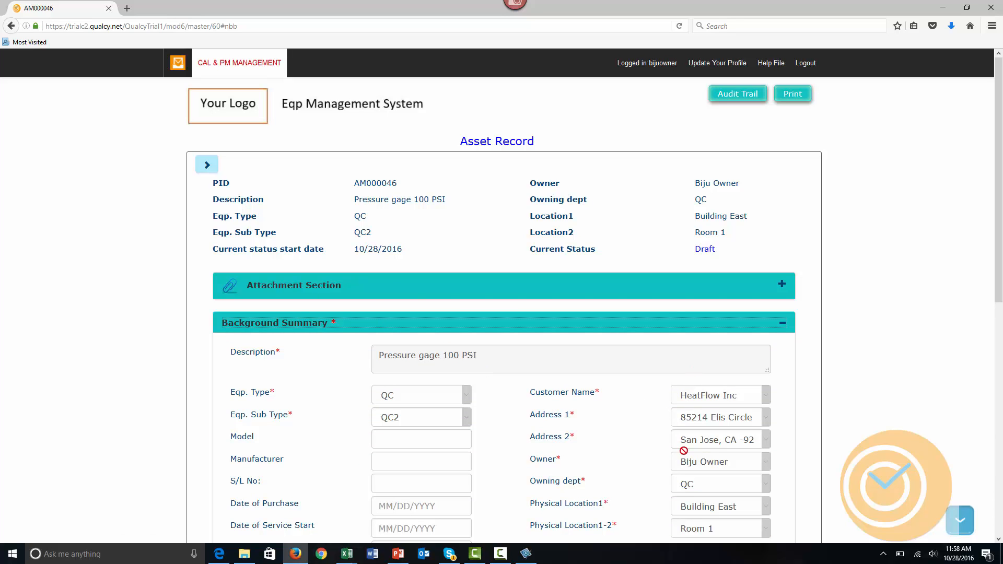